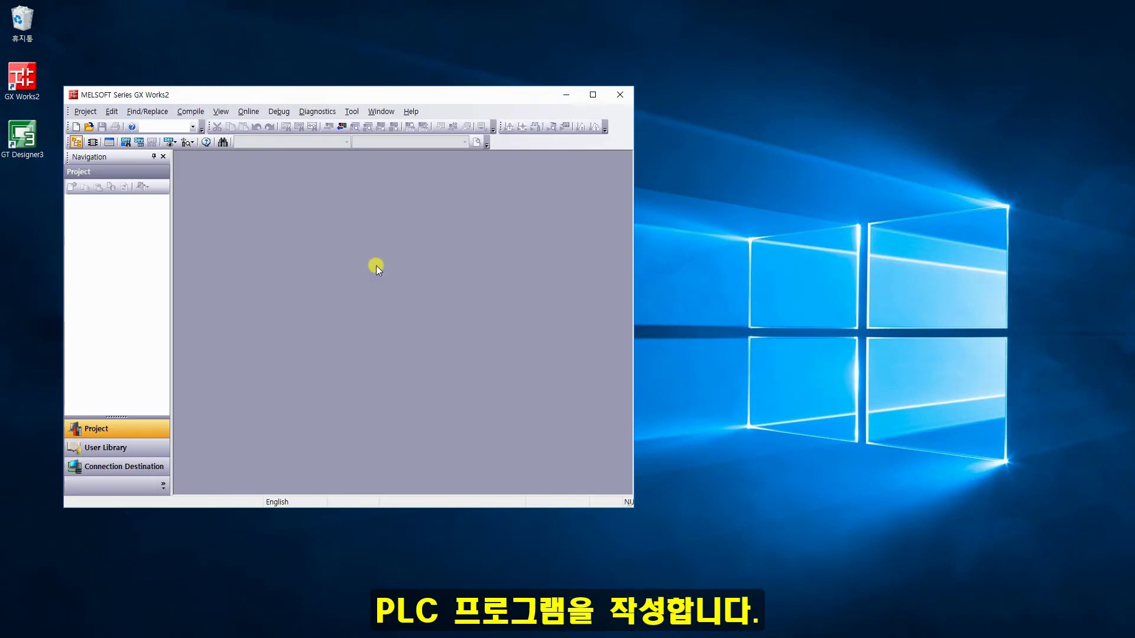
Step: Create a simple ladder project with labels for QCPU (Q mode), type Q03UDE, and accept the ladder shortcut-key assignment
{"action": "key", "text": "super+Up"}
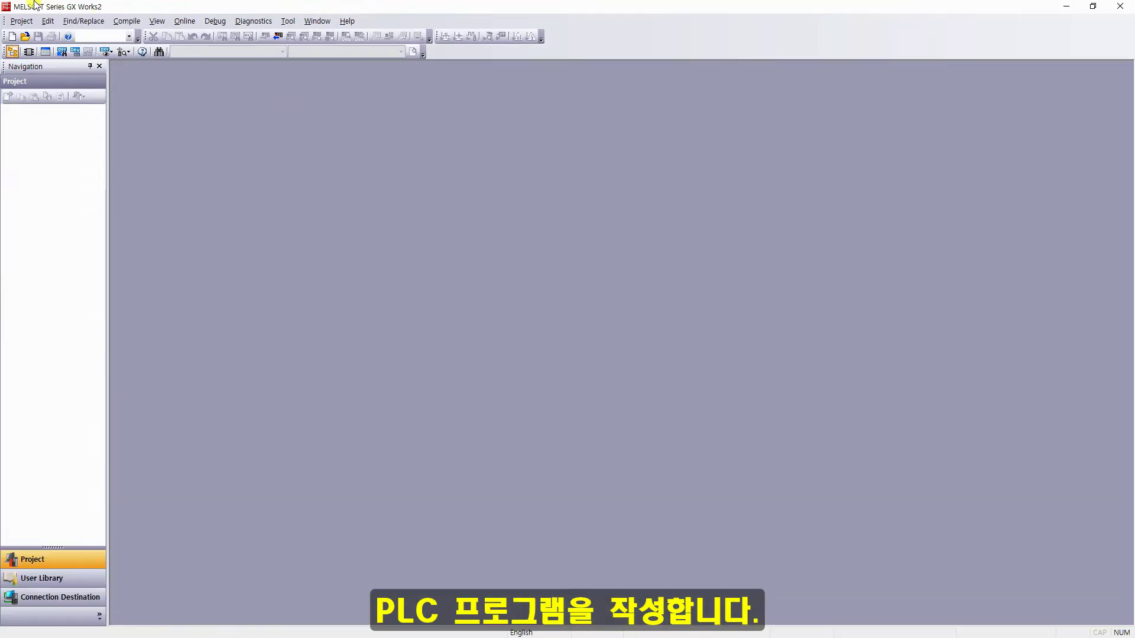
{"action": "left_click", "coordinate": [20, 22]}
{"action": "left_click", "coordinate": [36, 34]}
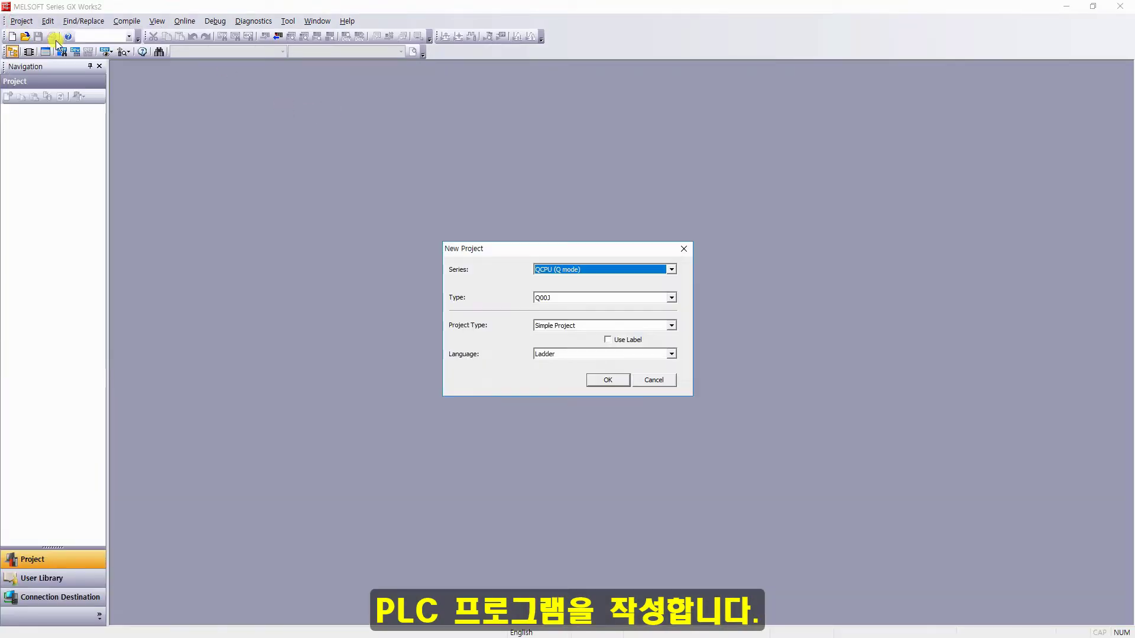
{"action": "left_click", "coordinate": [572, 299]}
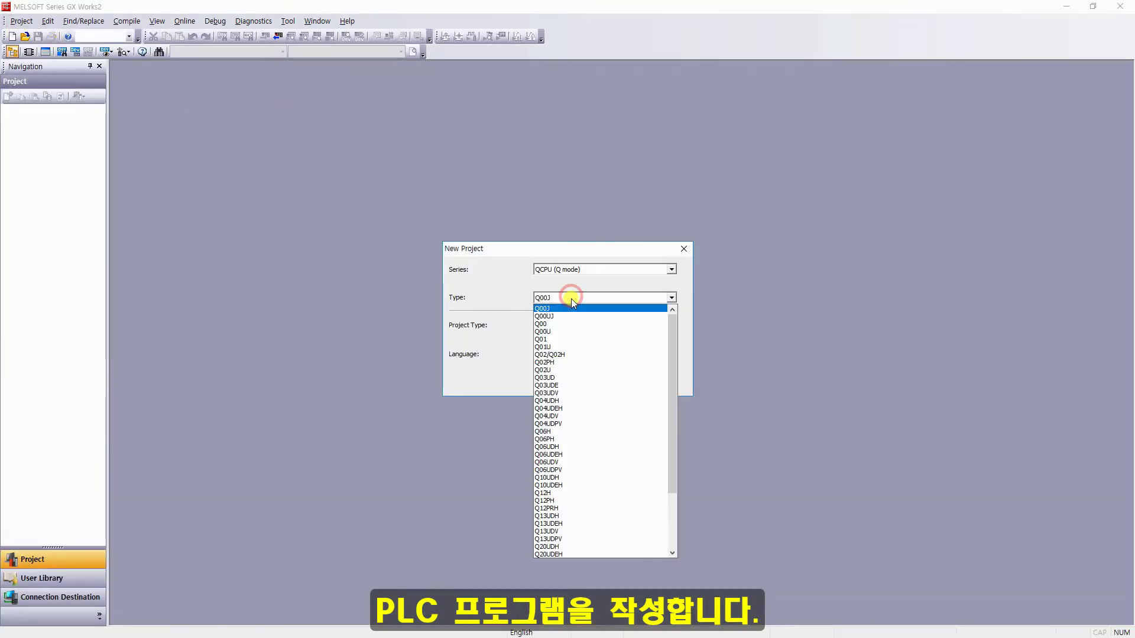
{"action": "left_click", "coordinate": [581, 385]}
{"action": "left_click", "coordinate": [607, 337]}
{"action": "left_click", "coordinate": [607, 380]}
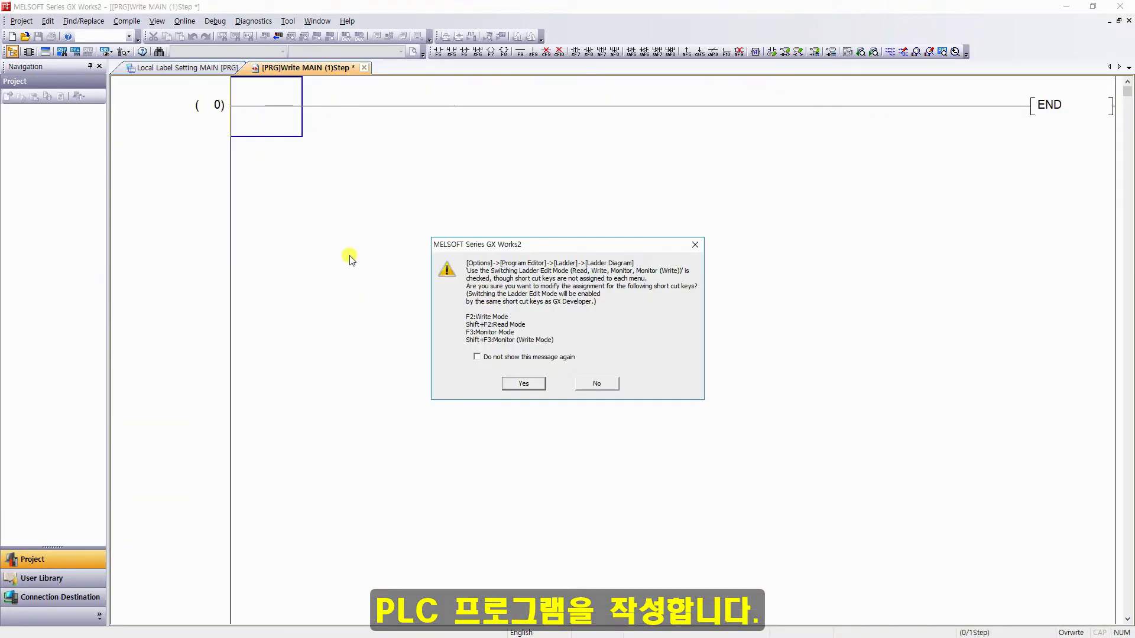
{"action": "left_click", "coordinate": [536, 389]}
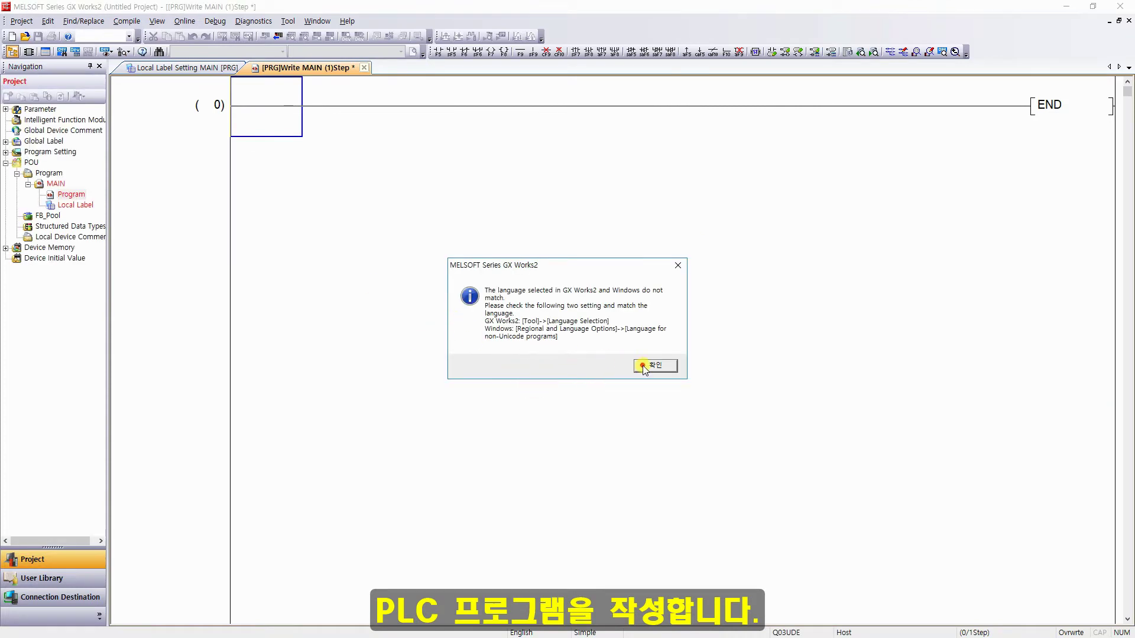
{"action": "left_click", "coordinate": [641, 369]}
Step: Try to change the open project's language from the language selection to Korean
{"action": "left_click", "coordinate": [289, 21]}
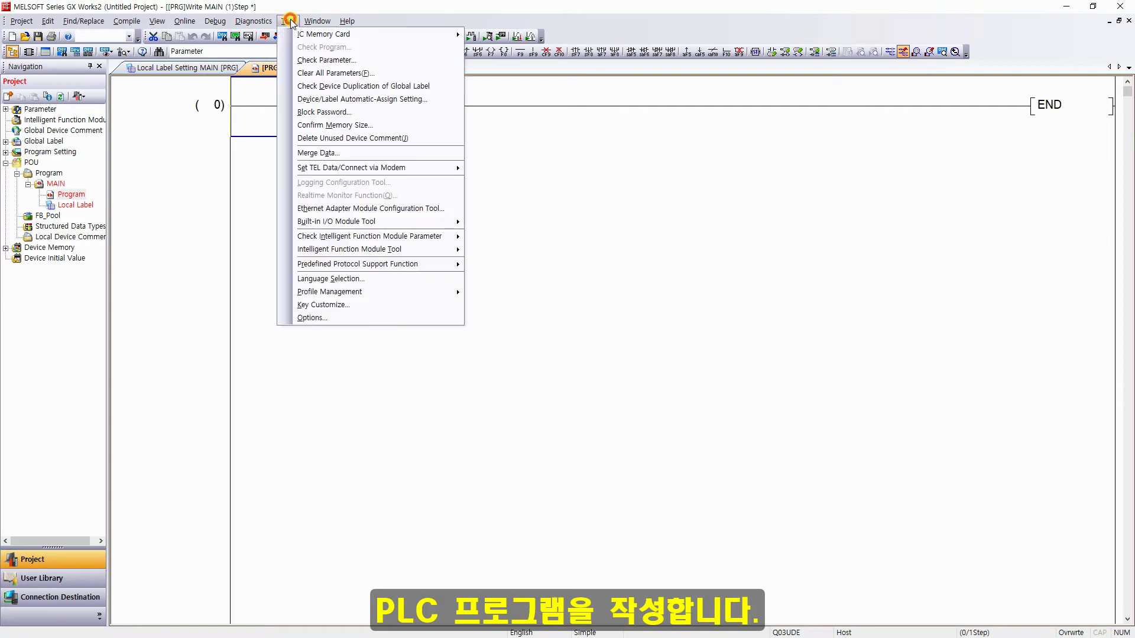
{"action": "left_click", "coordinate": [330, 278]}
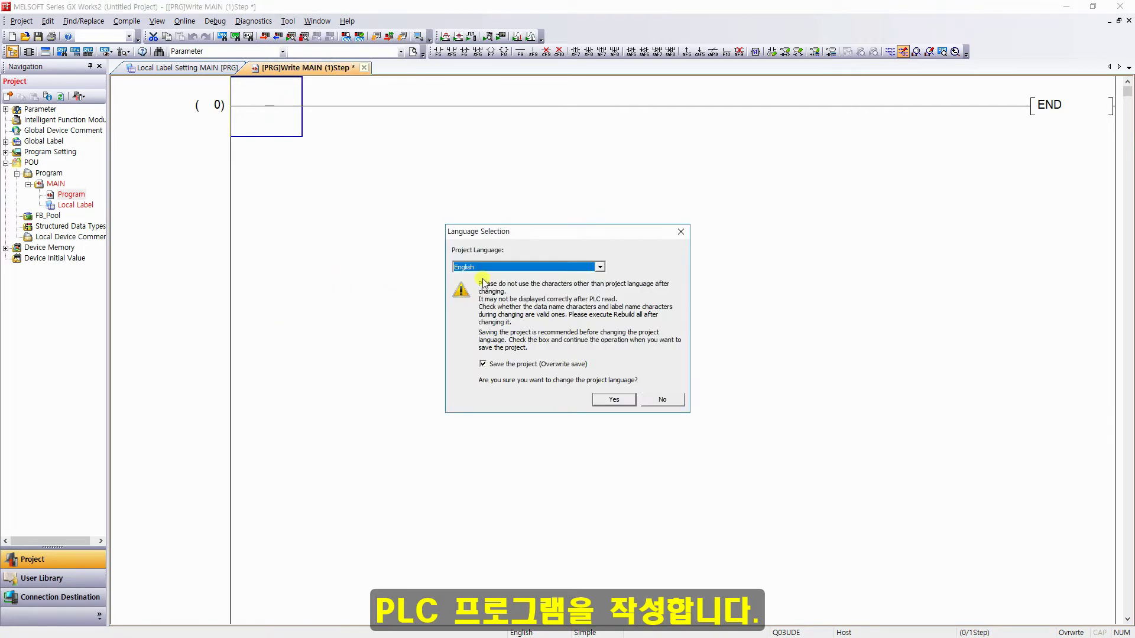
{"action": "left_click", "coordinate": [614, 400]}
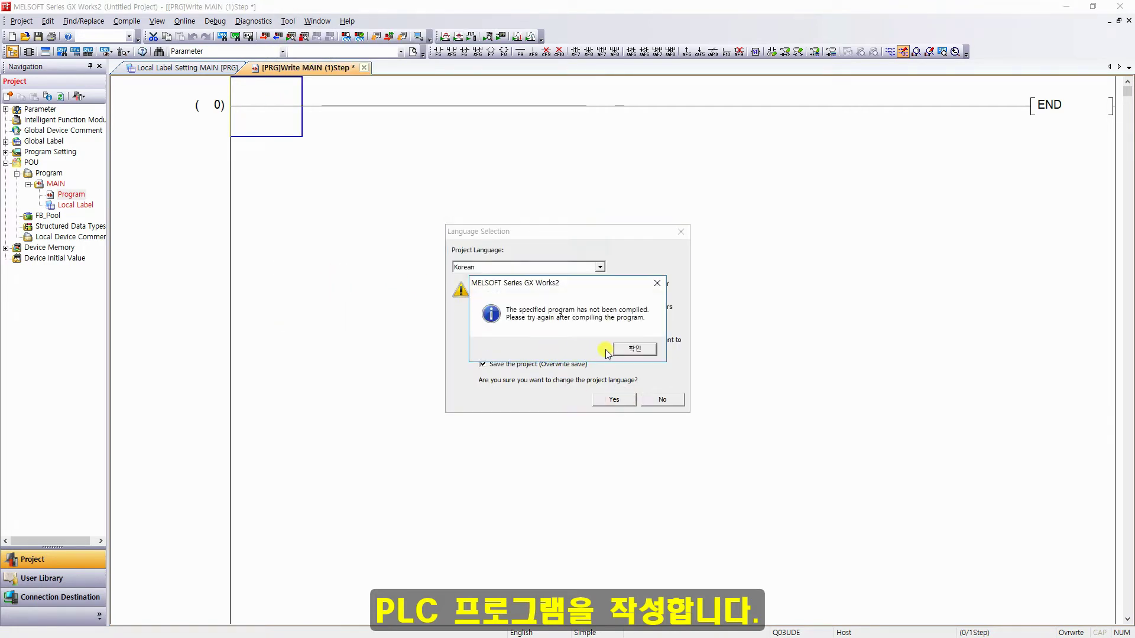
{"action": "left_click", "coordinate": [639, 347]}
Step: Close the current untitled project
{"action": "left_click", "coordinate": [22, 21]}
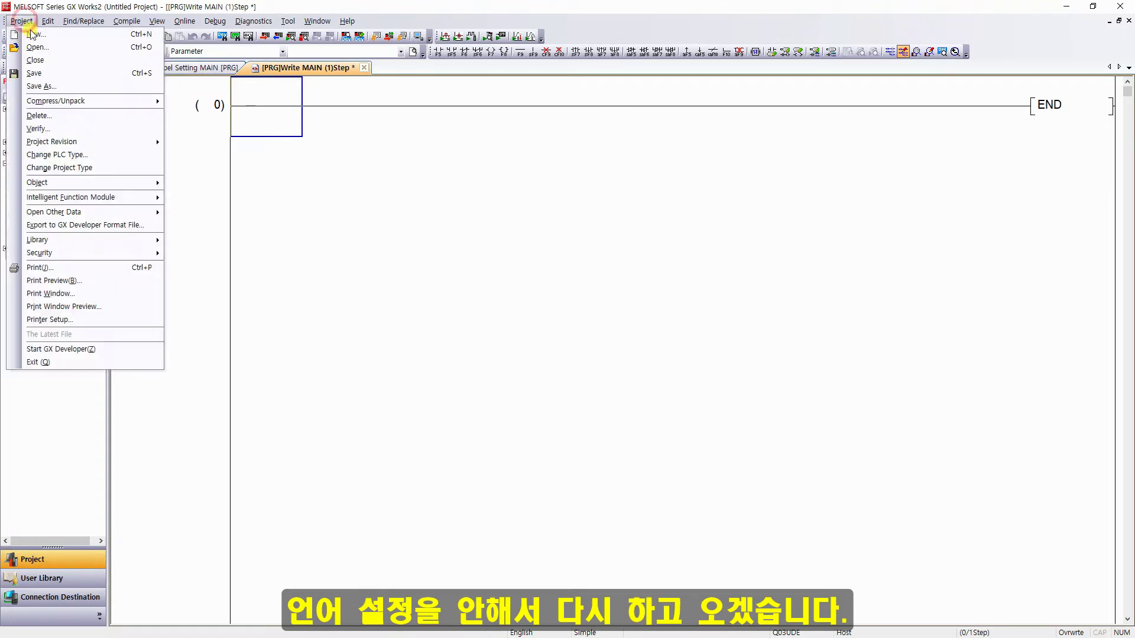
{"action": "left_click", "coordinate": [18, 71]}
{"action": "left_click", "coordinate": [570, 348]}
Step: With no project open, set the project language to Korean and accept the color and font update
{"action": "left_click", "coordinate": [288, 21]}
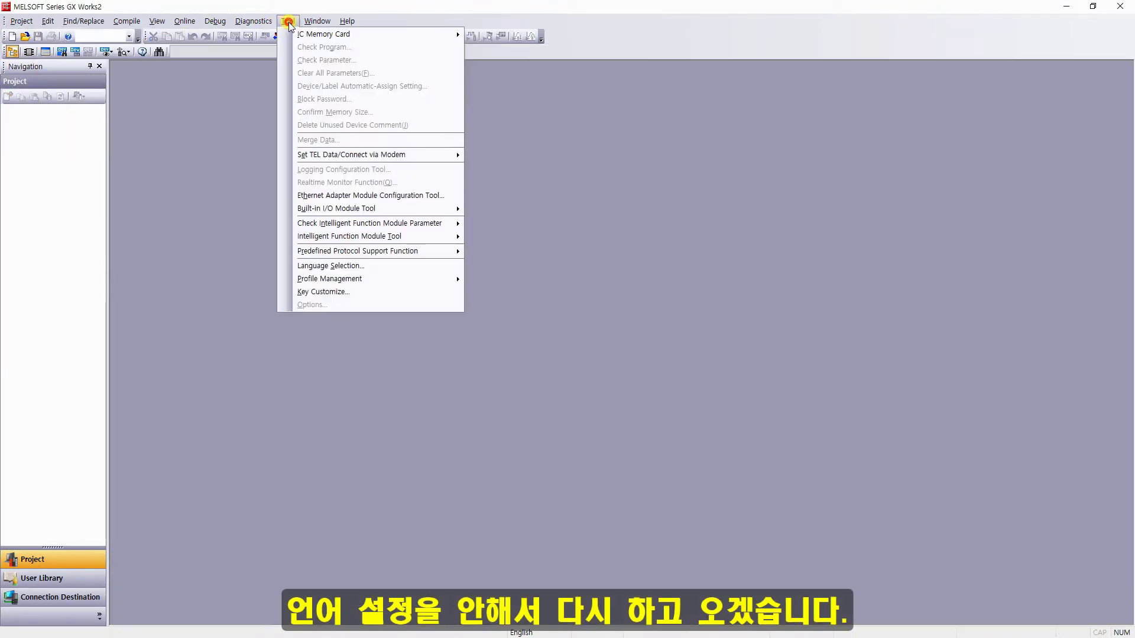
{"action": "left_click", "coordinate": [352, 265]}
{"action": "left_click", "coordinate": [497, 306]}
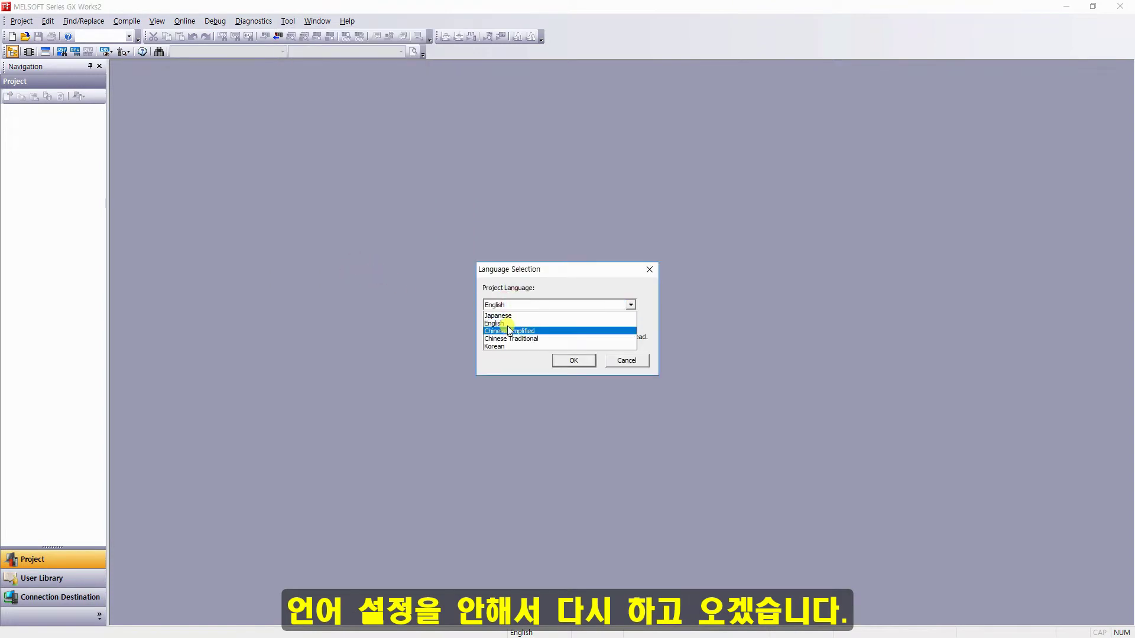
{"action": "left_click", "coordinate": [509, 340]}
{"action": "left_click", "coordinate": [570, 359]}
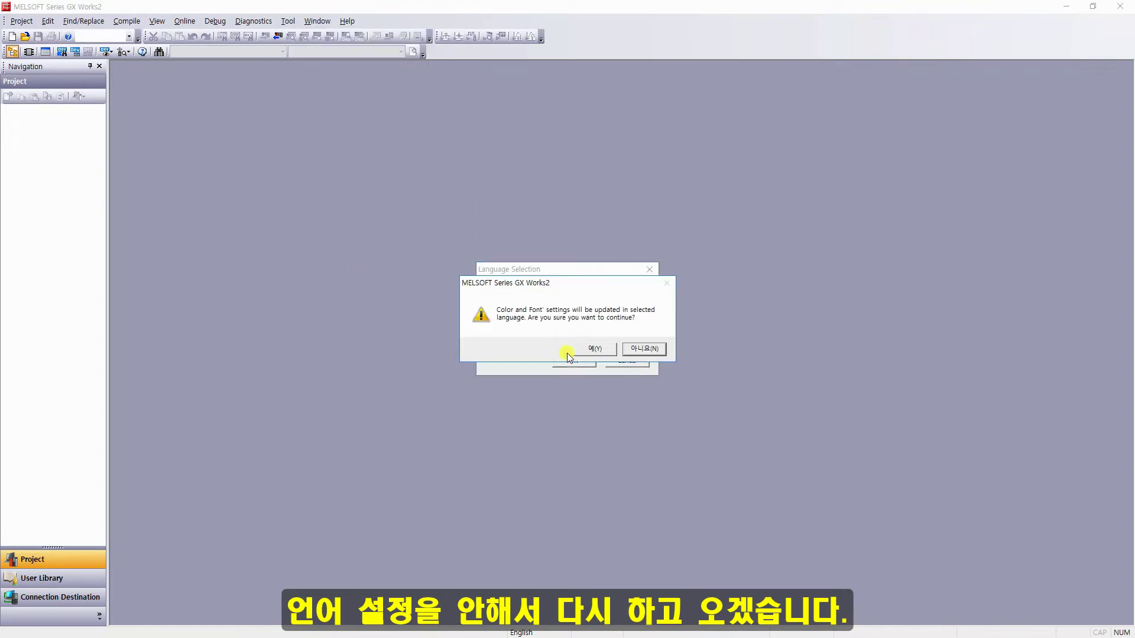
{"action": "left_click", "coordinate": [594, 352]}
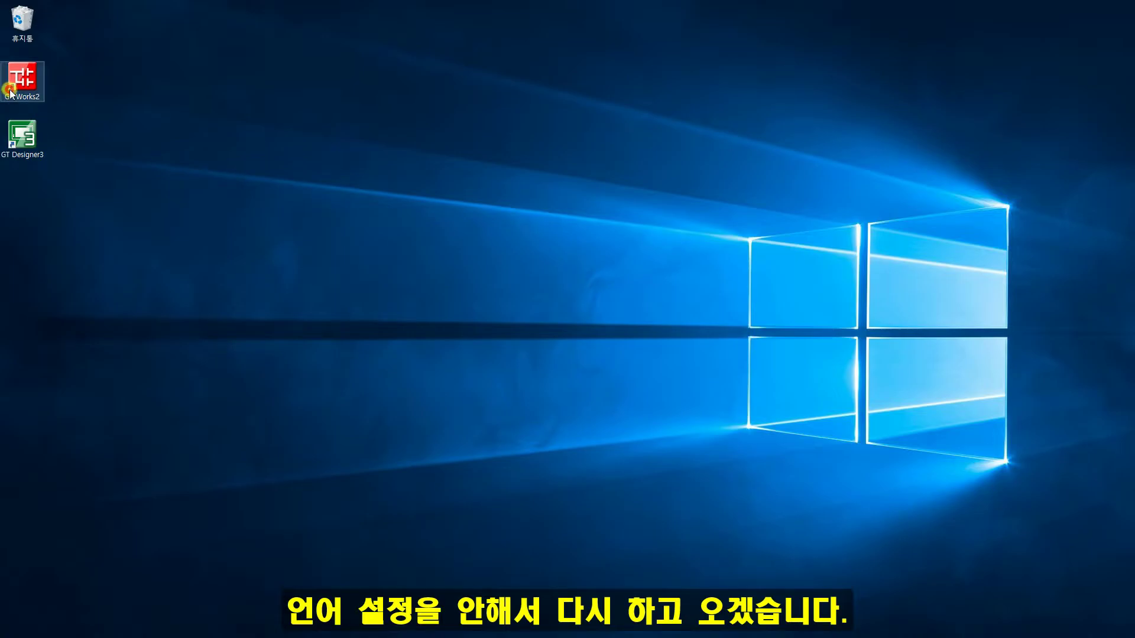
Step: Restart GX Works2 and create a new Q03UDE ladder project with labels
{"action": "double_click", "coordinate": [22, 77]}
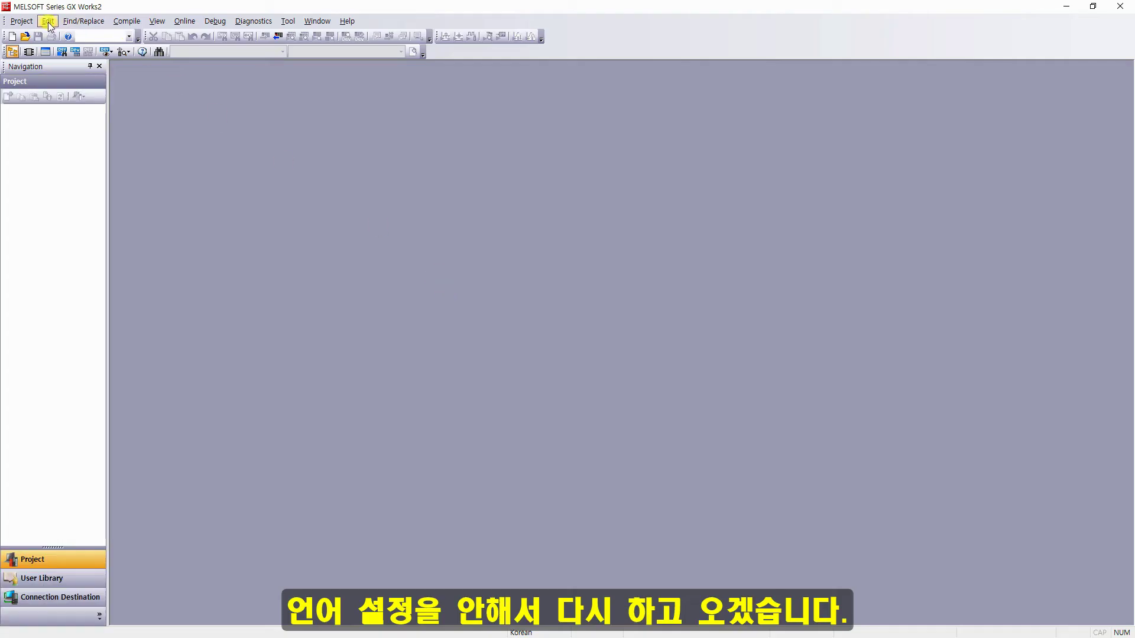
{"action": "left_click", "coordinate": [21, 21]}
{"action": "left_click", "coordinate": [35, 34]}
{"action": "left_click", "coordinate": [609, 379]}
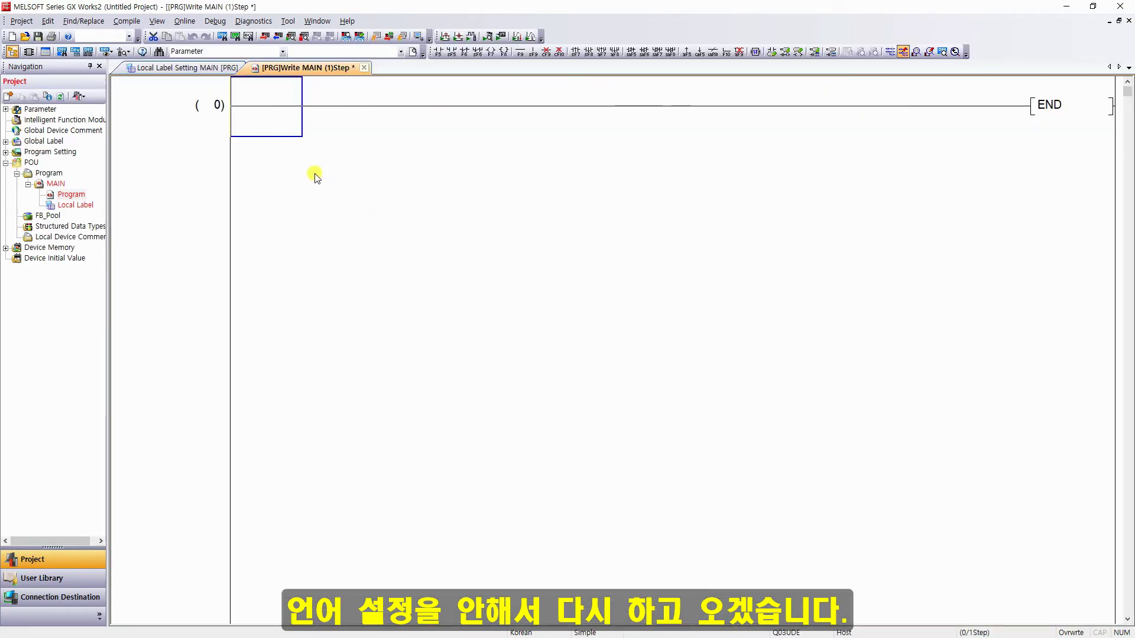
Step: Enter a rung in MAIN with a normally open contact labelled 부품보이기 driving coil M0
{"action": "key", "text": "Return"}
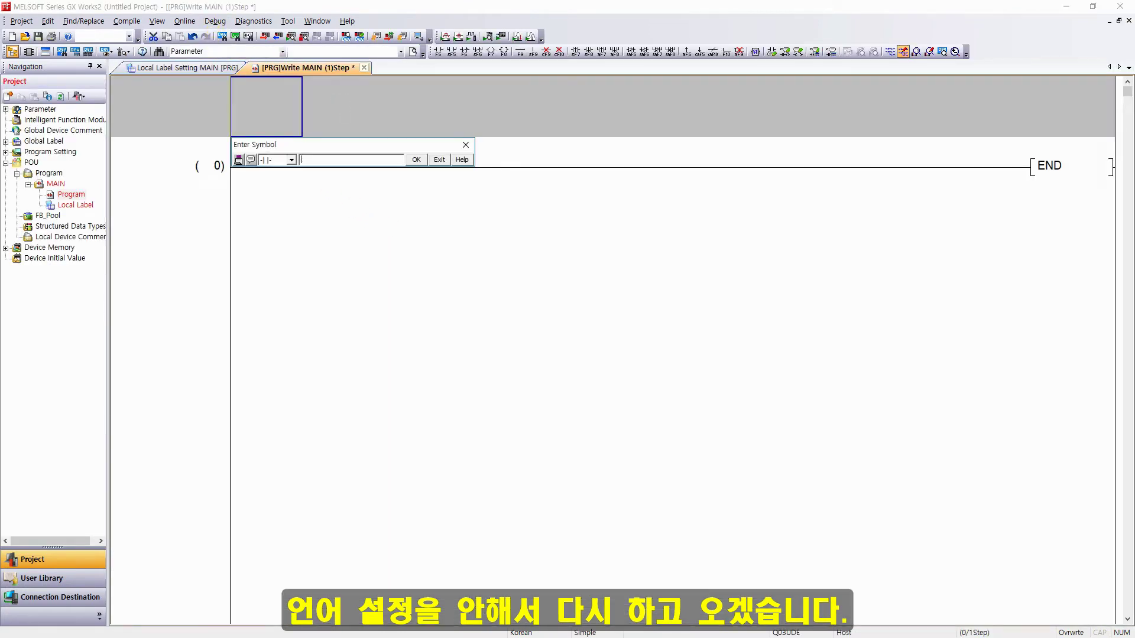
{"action": "type", "text": "부품보이기"}
{"action": "key", "text": "Return"}
{"action": "key", "text": "Return"}
{"action": "key", "text": "Return"}
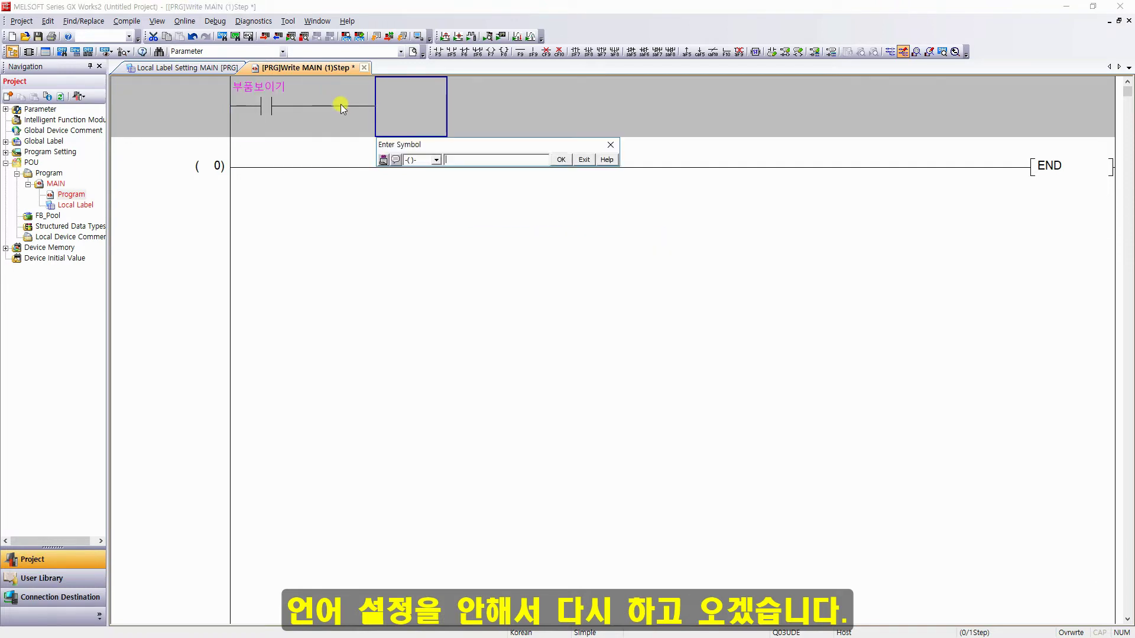
{"action": "type", "text": "ㅡ0"}
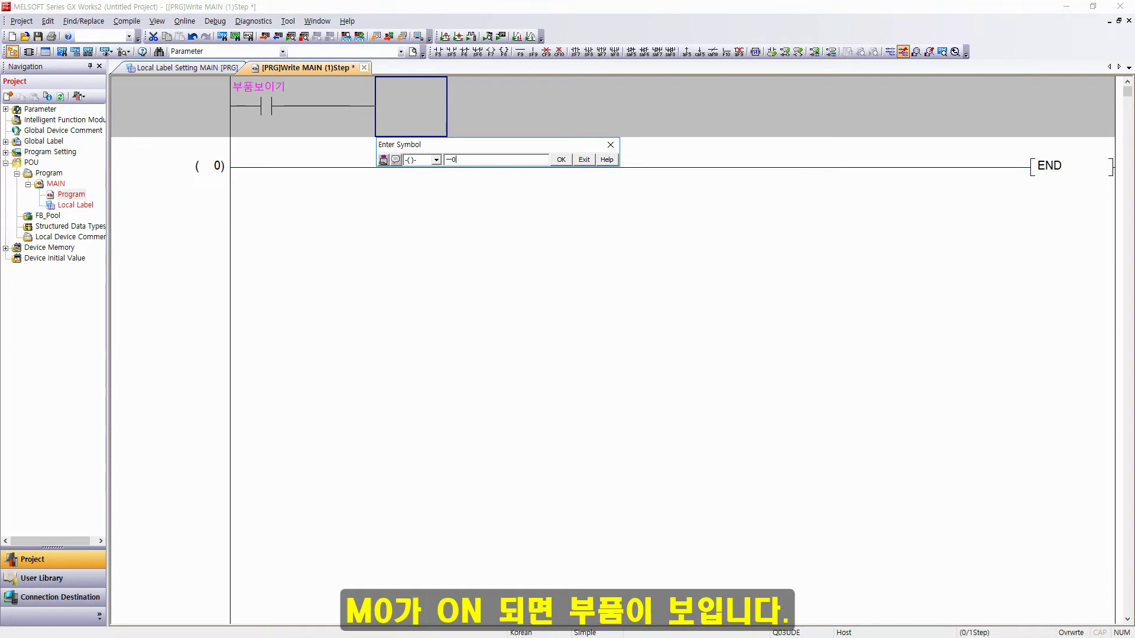
{"action": "key", "text": "Return"}
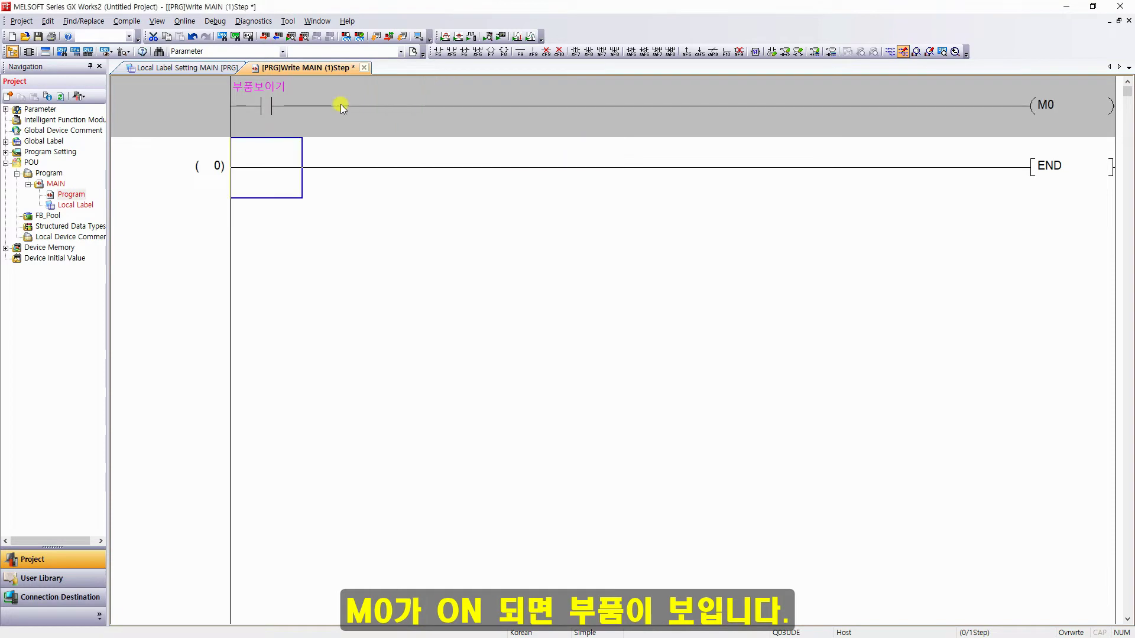
Step: Compile the ladder program and start the PLC simulation with the program written to it
{"action": "key", "text": "F4"}
{"action": "key", "text": "Return"}
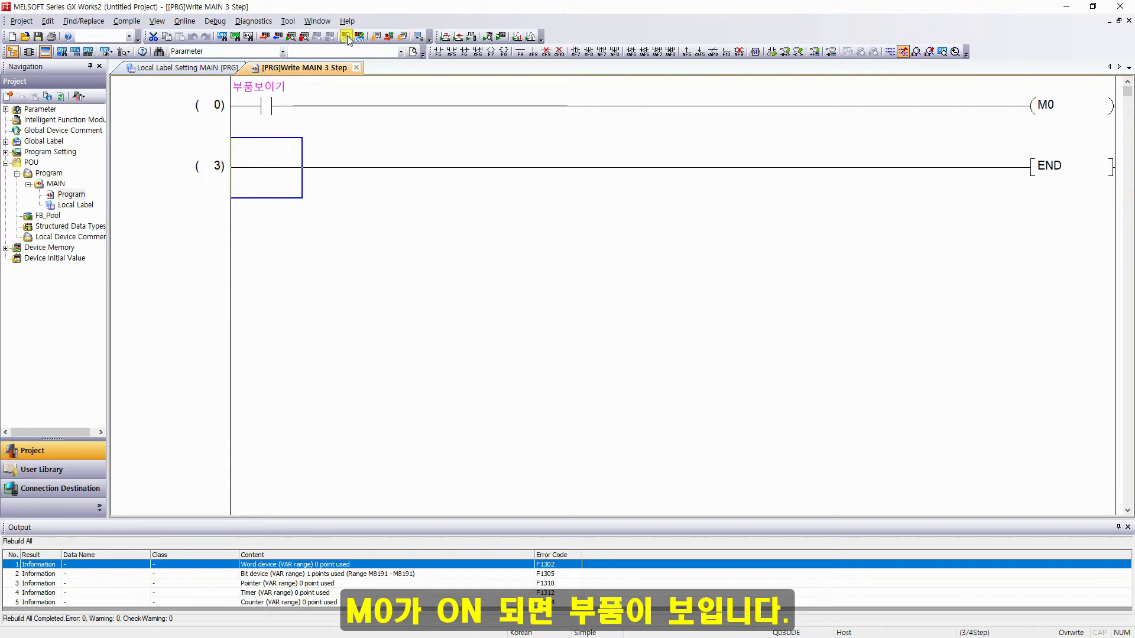
{"action": "left_click", "coordinate": [419, 39]}
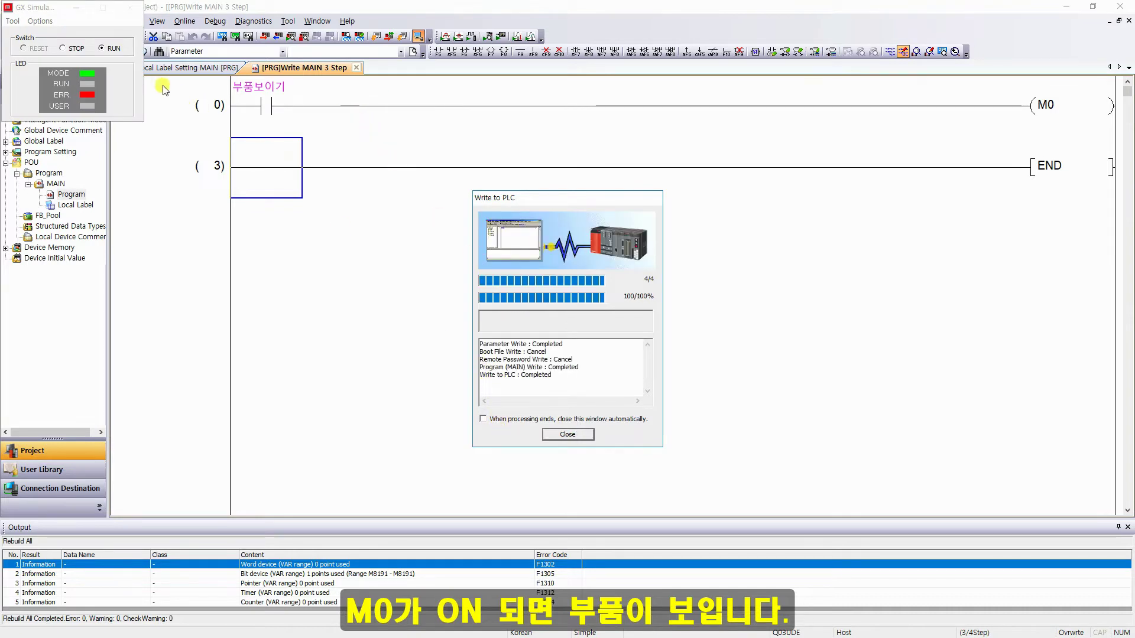
{"action": "left_click", "coordinate": [546, 434]}
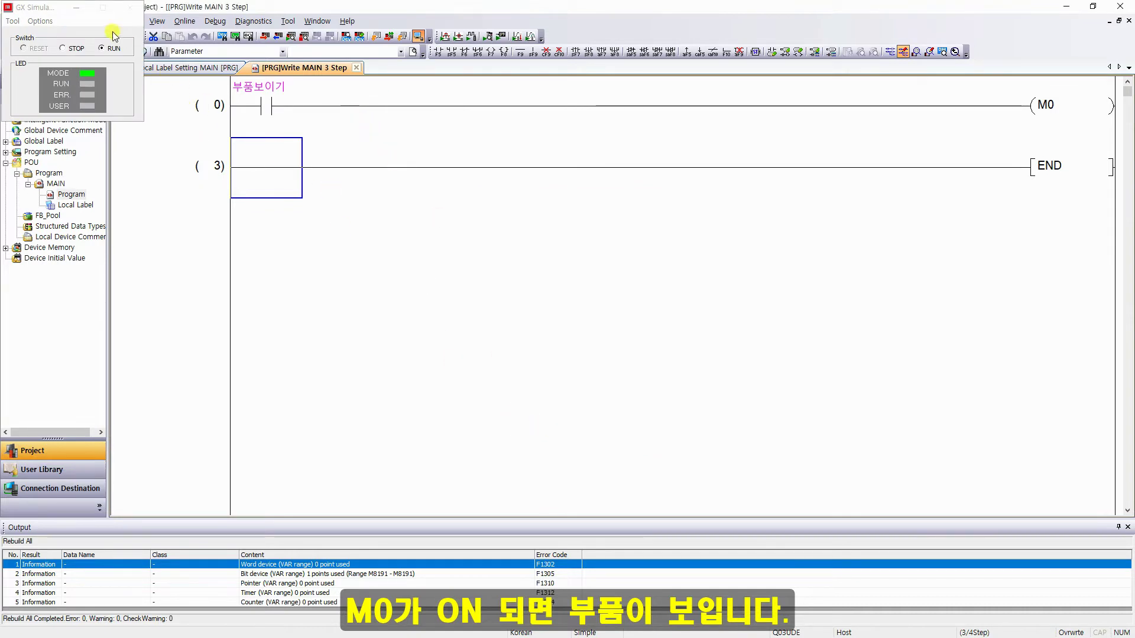
Step: Switch to GT Designer3 and start GT Simulator3, moving the PLC simulator window out of the way
{"action": "left_click", "coordinate": [1066, 7]}
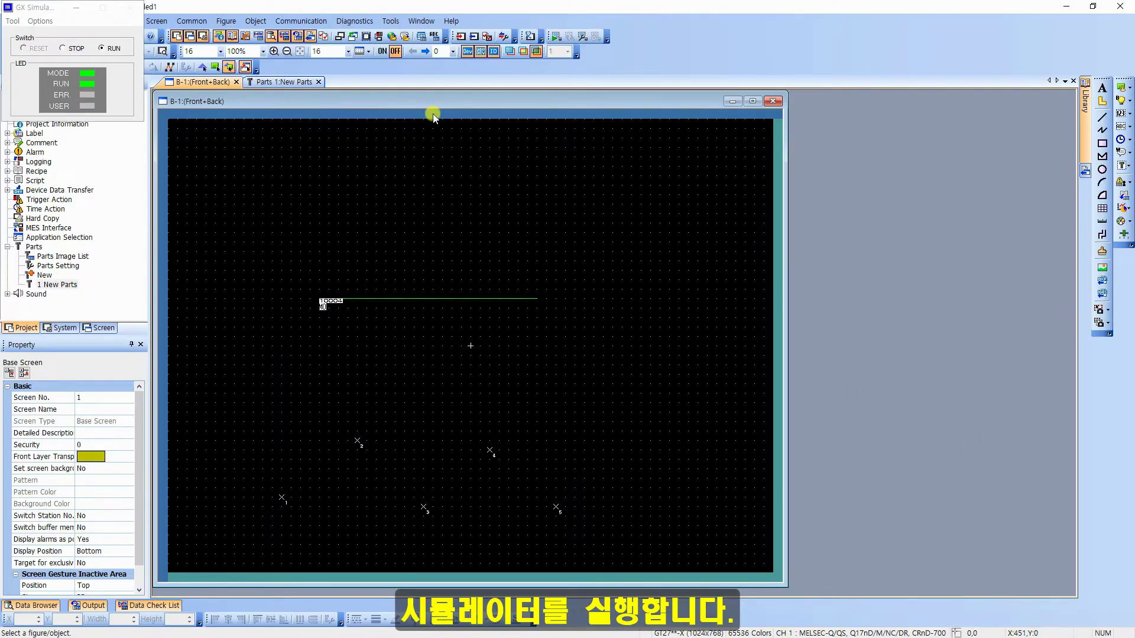
{"action": "left_click_drag", "start_coordinate": [57, 8], "coordinate": [991, 319]}
{"action": "left_click", "coordinate": [554, 37]}
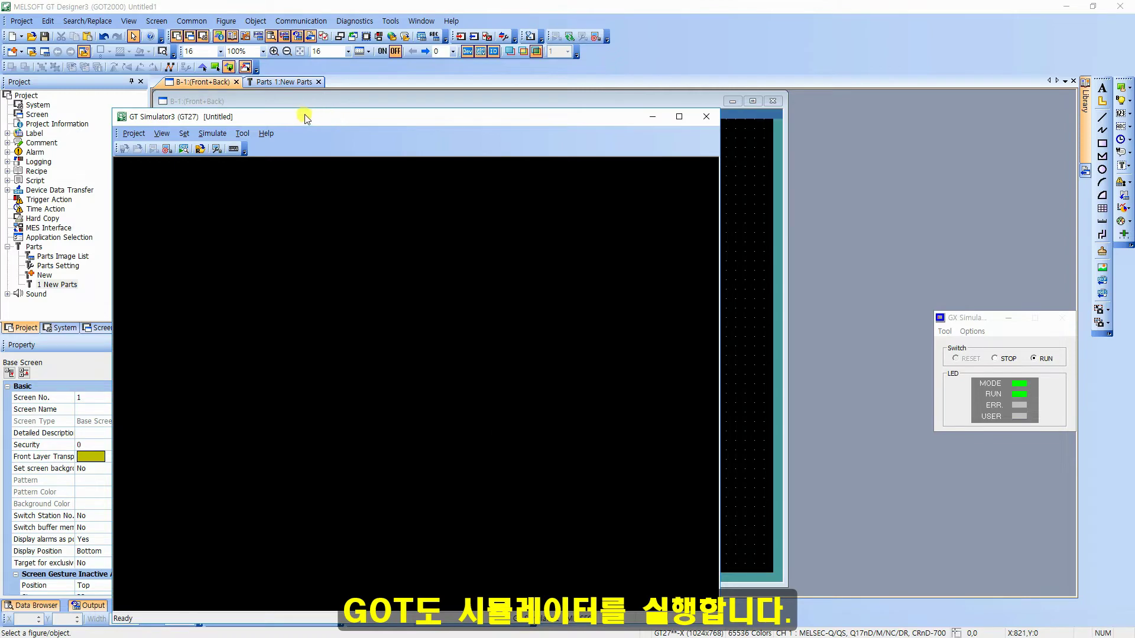
{"action": "left_click_drag", "start_coordinate": [307, 118], "coordinate": [262, 38]}
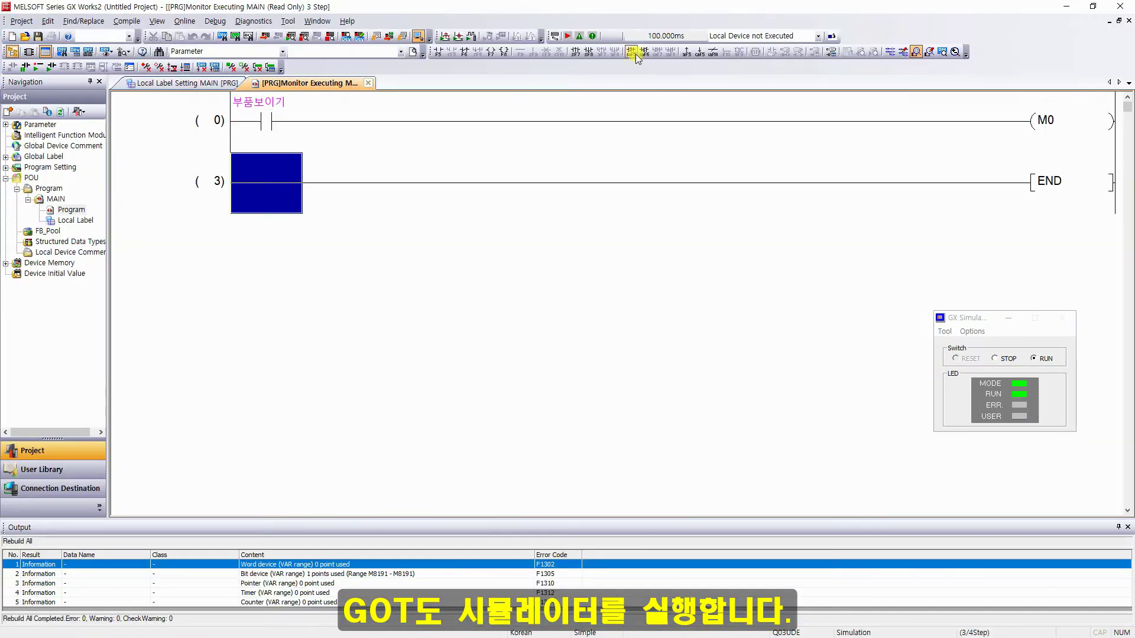
Step: Restore the GX Works2 window to a smaller size and place it beside the GT Simulator3 window
{"action": "double_click", "coordinate": [433, 5]}
{"action": "left_click_drag", "start_coordinate": [454, 38], "coordinate": [413, 30]}
{"action": "left_click", "coordinate": [666, 157]}
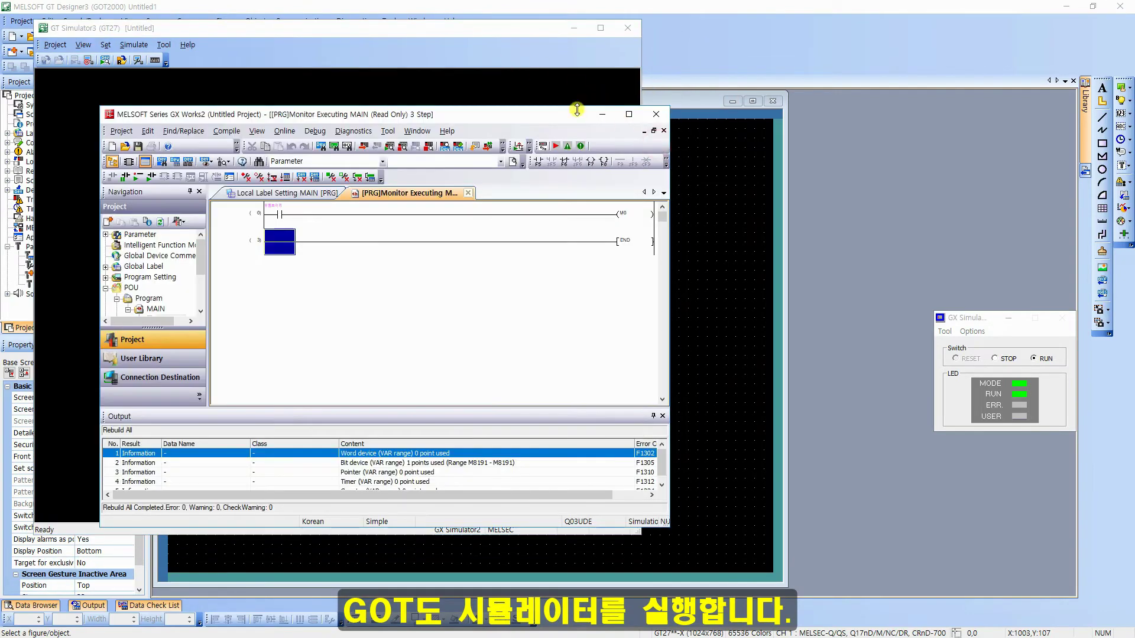
{"action": "left_click_drag", "start_coordinate": [476, 110], "coordinate": [990, 107]}
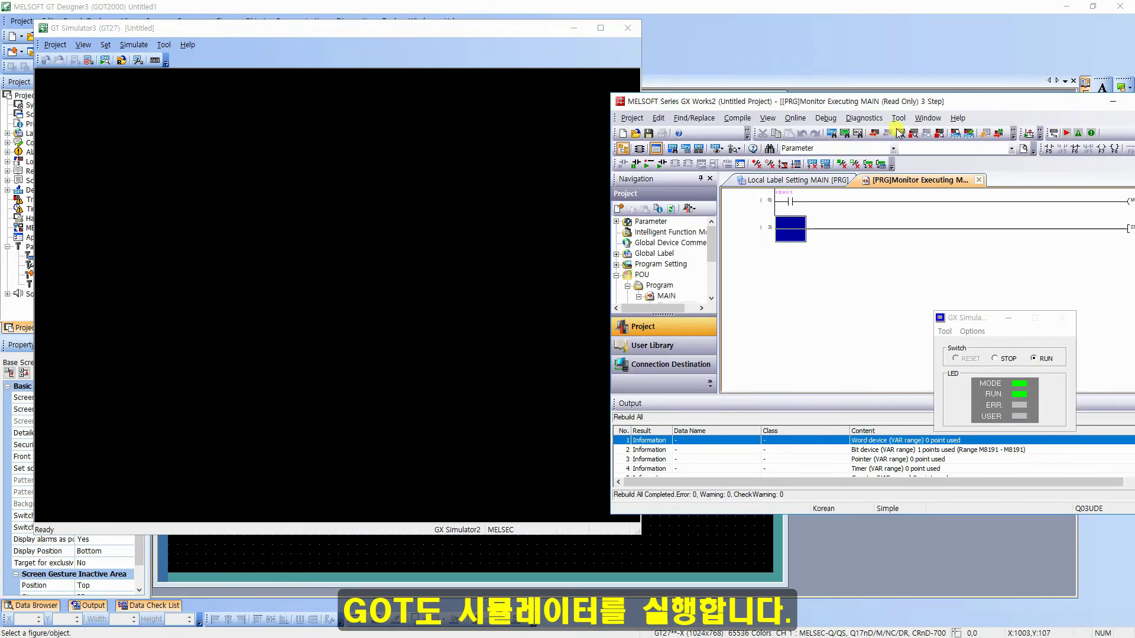
{"action": "left_click", "coordinate": [954, 134]}
{"action": "left_click", "coordinate": [825, 212]}
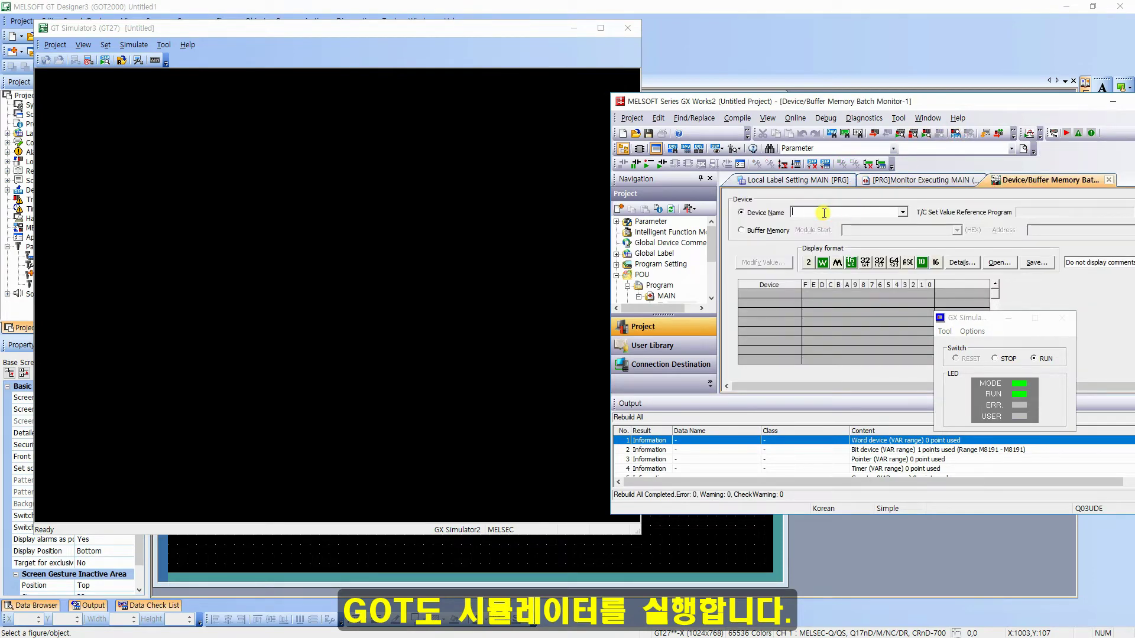
{"action": "left_click", "coordinate": [918, 180]}
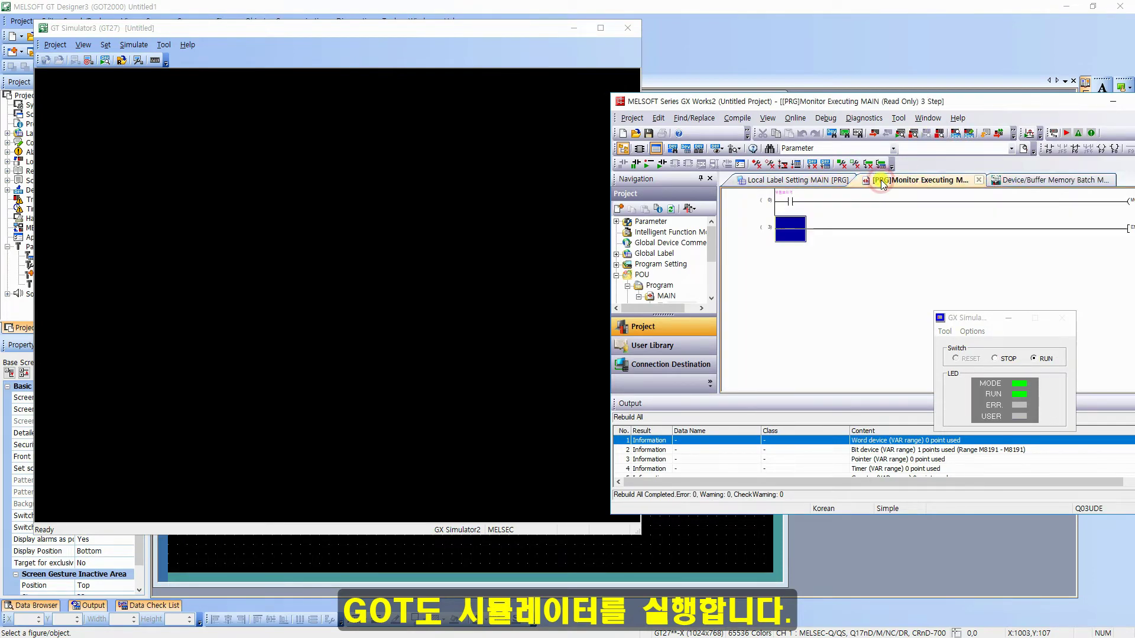
Step: Reposition the GX Works2 and PLC simulator windows and switch on the 부품보이기 contact in the monitored rung
{"action": "left_click_drag", "start_coordinate": [881, 101], "coordinate": [639, 221]}
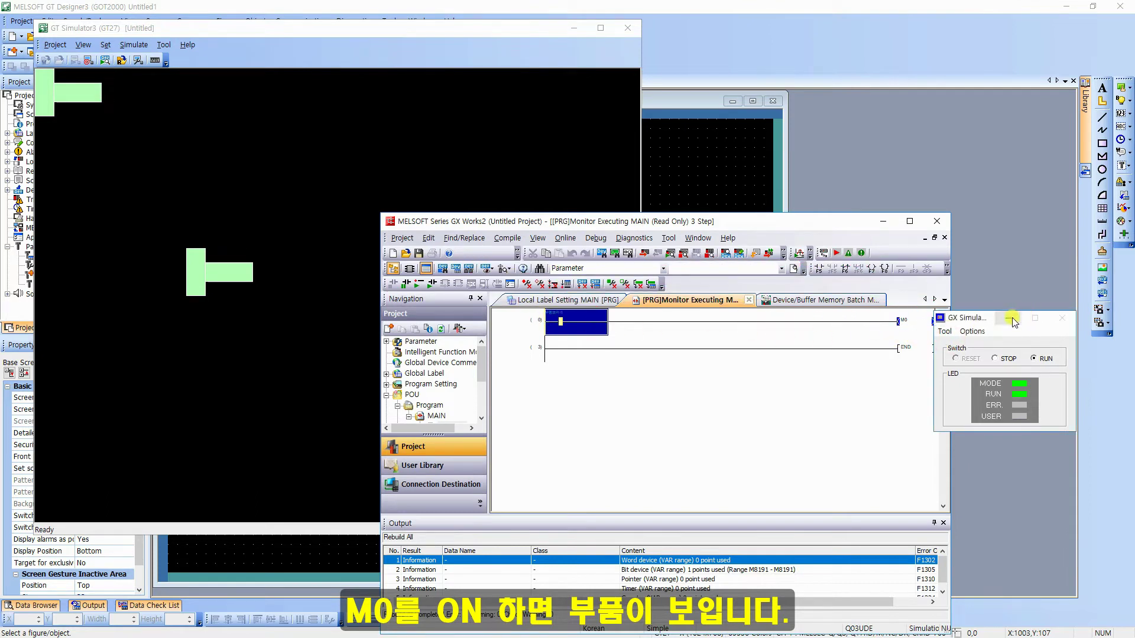
{"action": "left_click_drag", "start_coordinate": [984, 318], "coordinate": [1082, 487]}
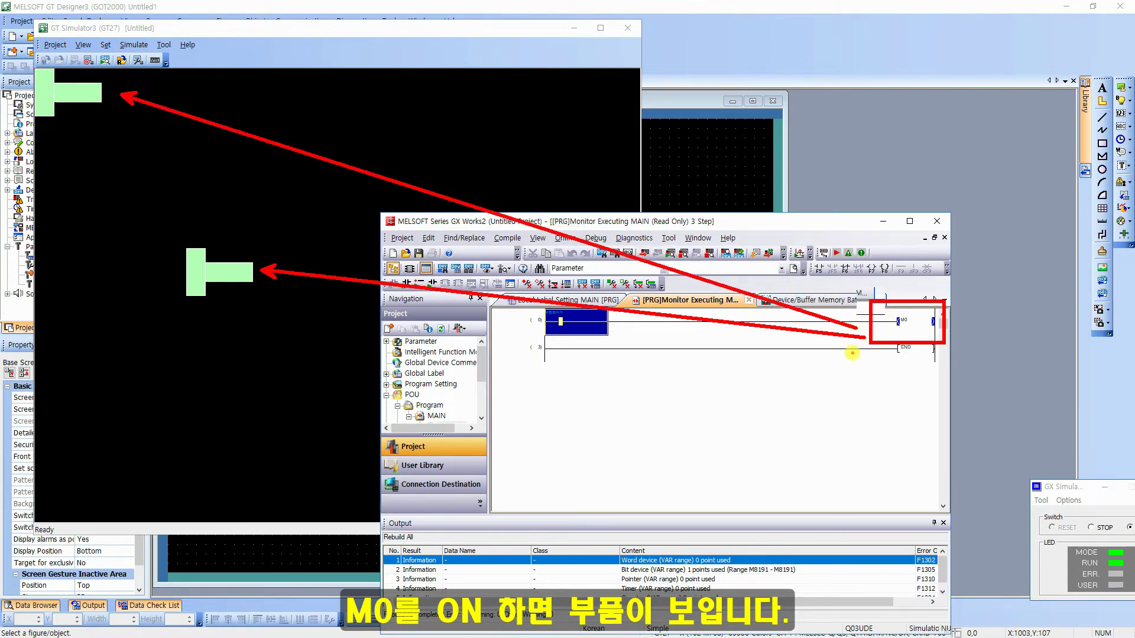
Step: Open a new device/buffer memory batch monitor and monitor the devices starting at D0
{"action": "left_click", "coordinate": [723, 256]}
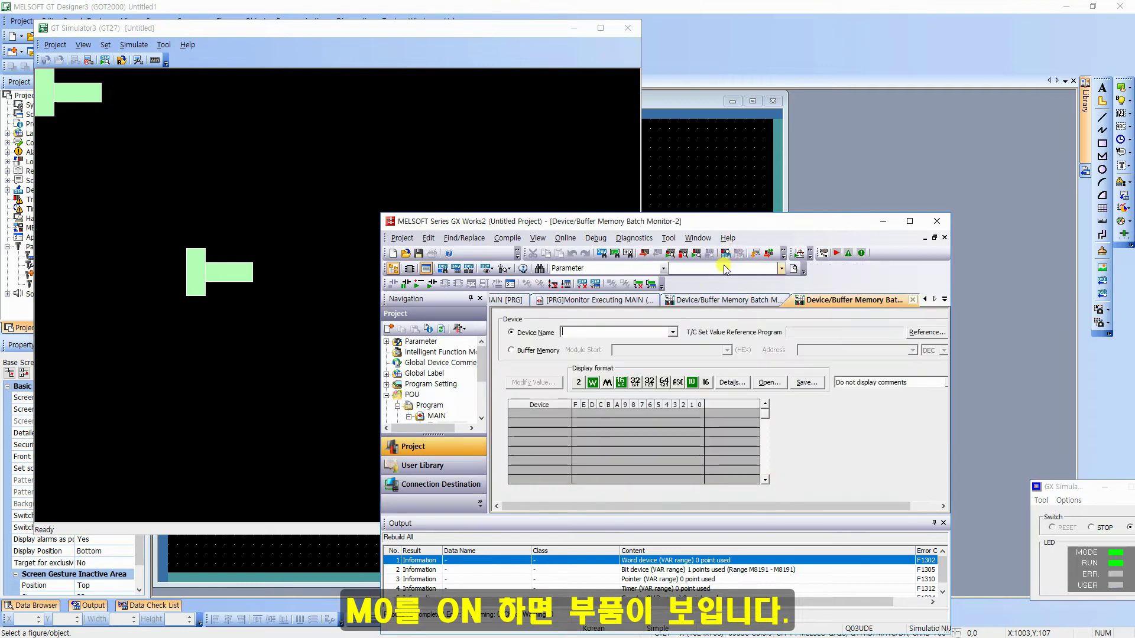
{"action": "left_click_drag", "start_coordinate": [657, 221], "coordinate": [834, 181]}
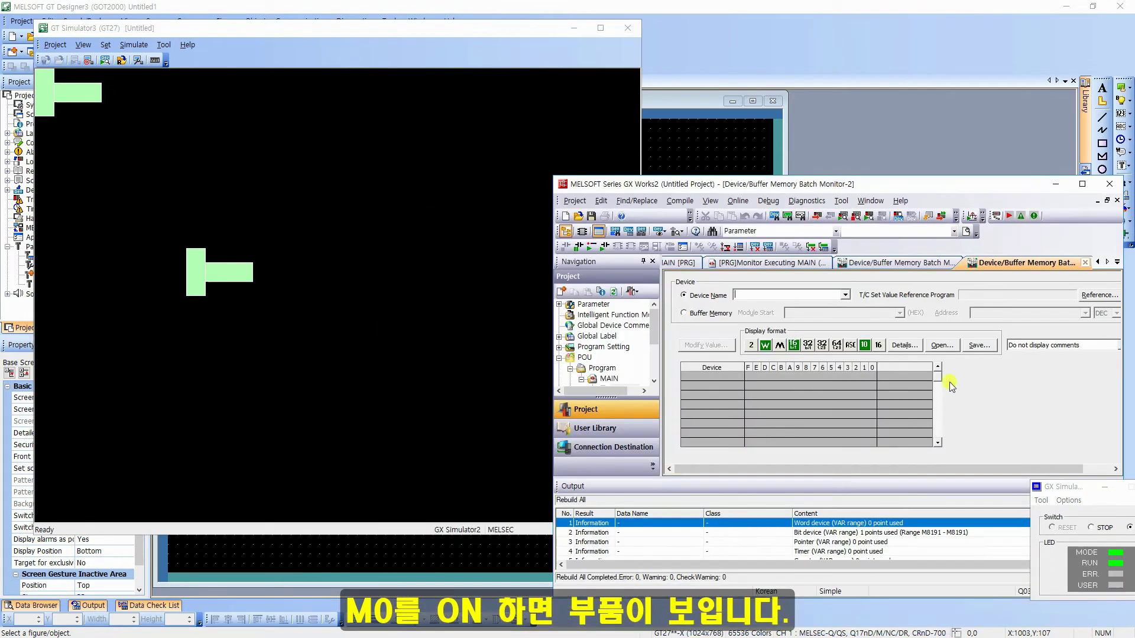
{"action": "left_click", "coordinate": [770, 294]}
{"action": "type", "text": "D0"}
{"action": "key", "text": "Return"}
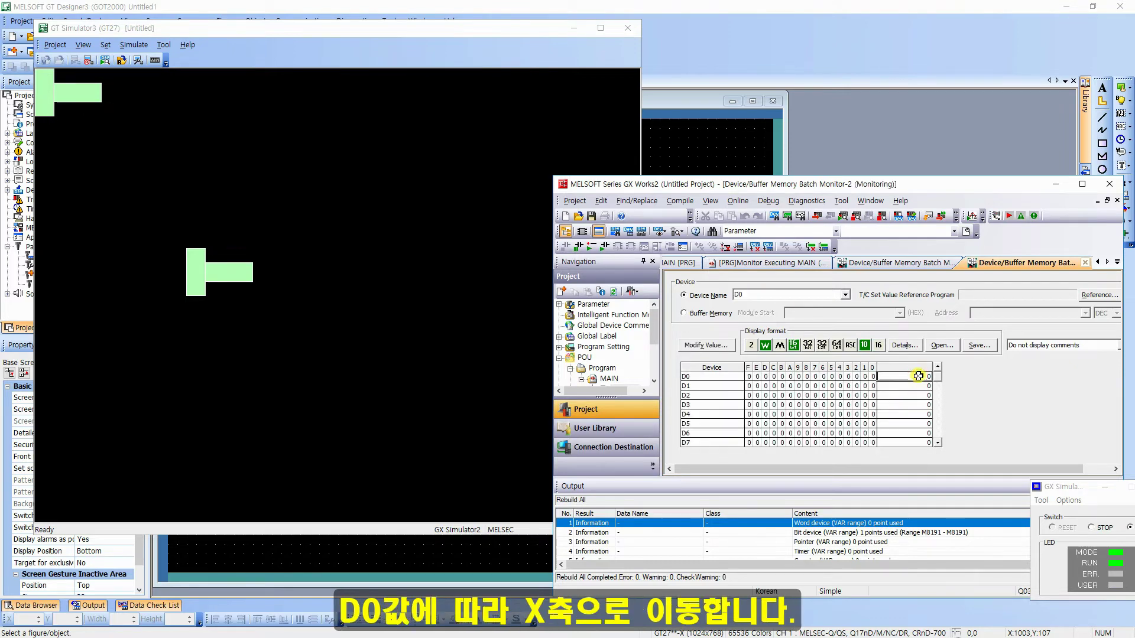
Step: Set the current value of D0 to 100 as a signed decimal word
{"action": "double_click", "coordinate": [922, 375]}
{"action": "key", "text": "Tab"}
{"action": "key", "text": "Tab"}
{"action": "type", "text": "100"}
{"action": "key", "text": "Return"}
{"action": "left_click_drag", "start_coordinate": [87, 66], "coordinate": [189, 149]}
{"action": "left_click_drag", "start_coordinate": [640, 78], "coordinate": [34, 76]}
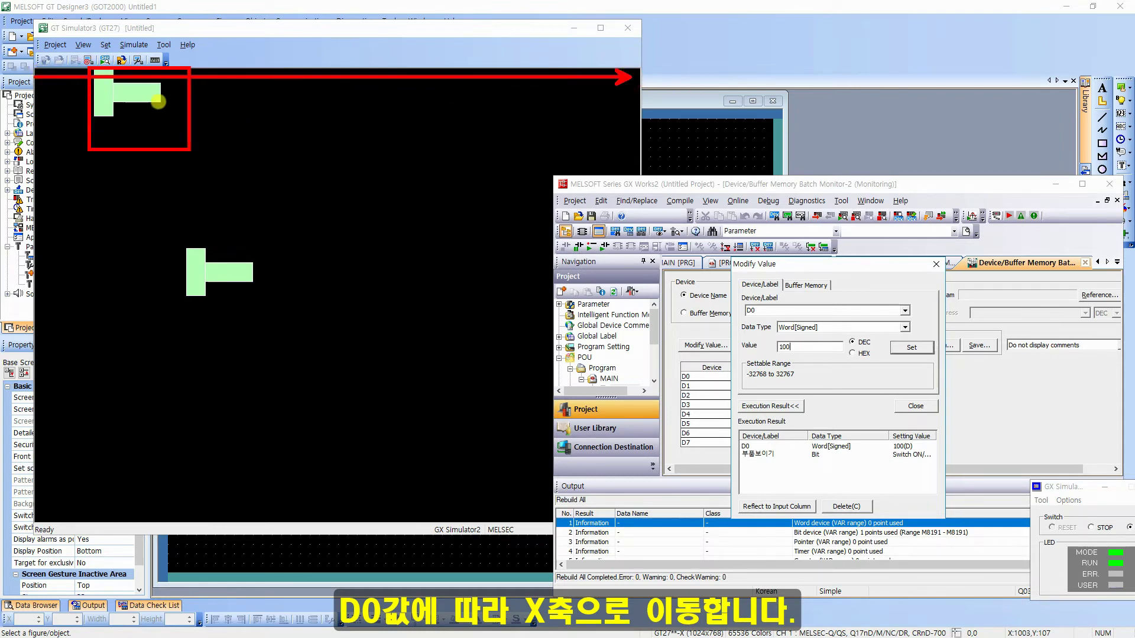
{"action": "left_click_drag", "start_coordinate": [304, 108], "coordinate": [298, 86]}
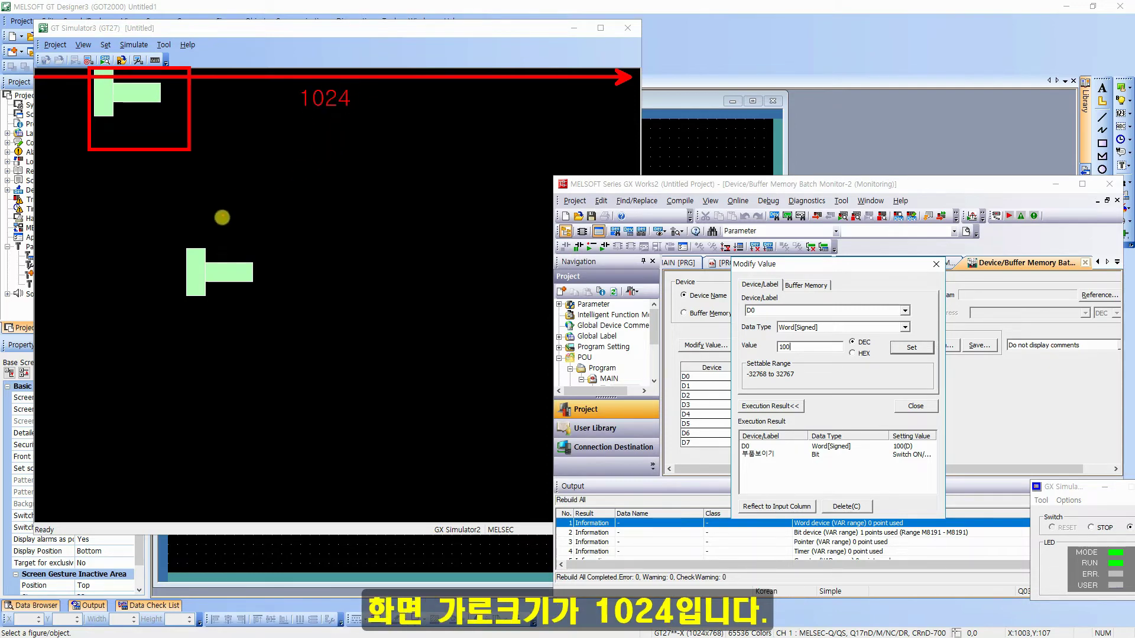
{"action": "mouse_move", "coordinate": [41, 512]}
{"action": "left_mouse_down"}
{"action": "mouse_move", "coordinate": [51, 210]}
{"action": "mouse_move", "coordinate": [38, 78]}
{"action": "left_mouse_up"}
{"action": "left_click_drag", "start_coordinate": [57, 256], "coordinate": [52, 235]}
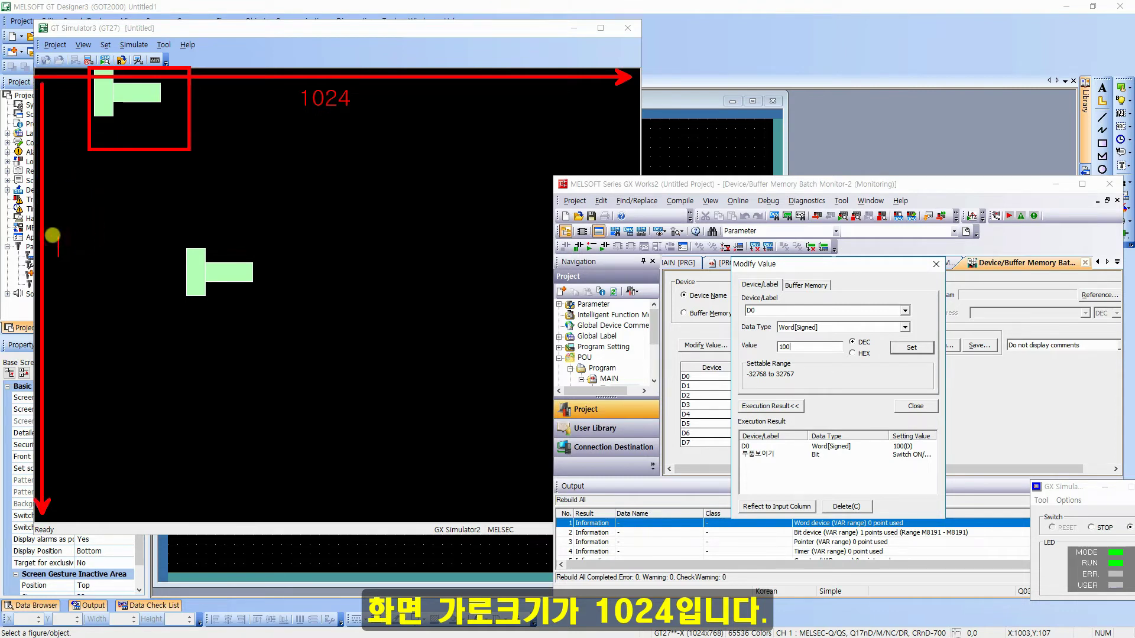
{"action": "type", "text": "768"}
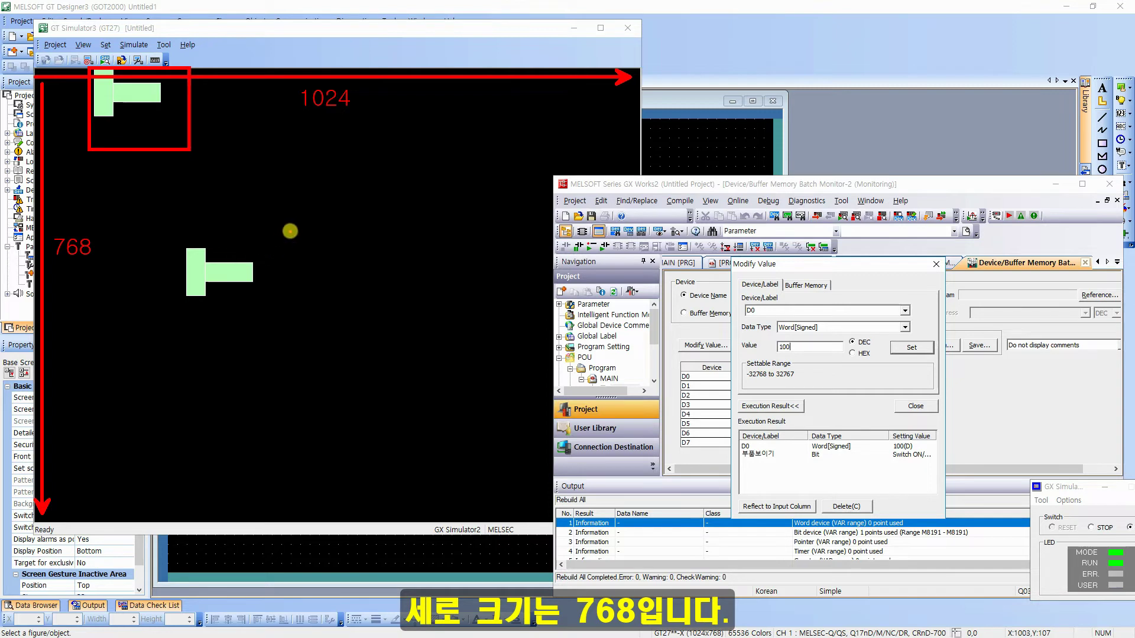
{"action": "key", "text": "Escape"}
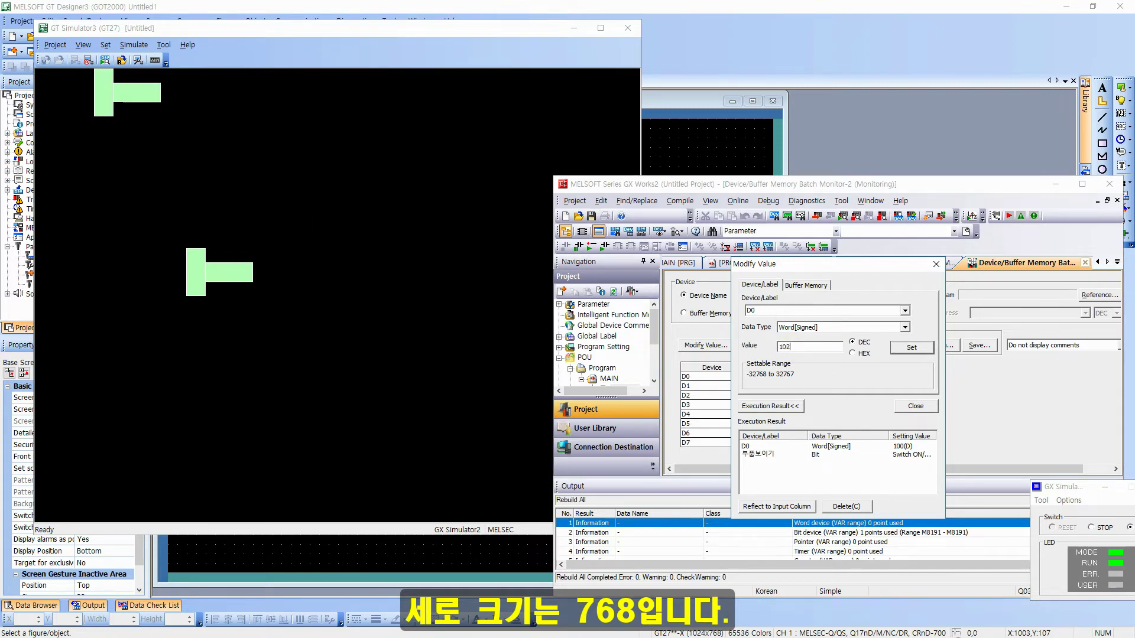
Step: Test part positions along X by setting D0 to 1024 and to 1000 as a signed decimal word
{"action": "key", "text": "Return"}
{"action": "left_click", "coordinate": [711, 350]}
{"action": "type", "text": "1000"}
{"action": "key", "text": "Return"}
Step: Set D0 to 800 and D1 to 500 to place the part along X and Y
{"action": "key", "text": "BackSpace"}
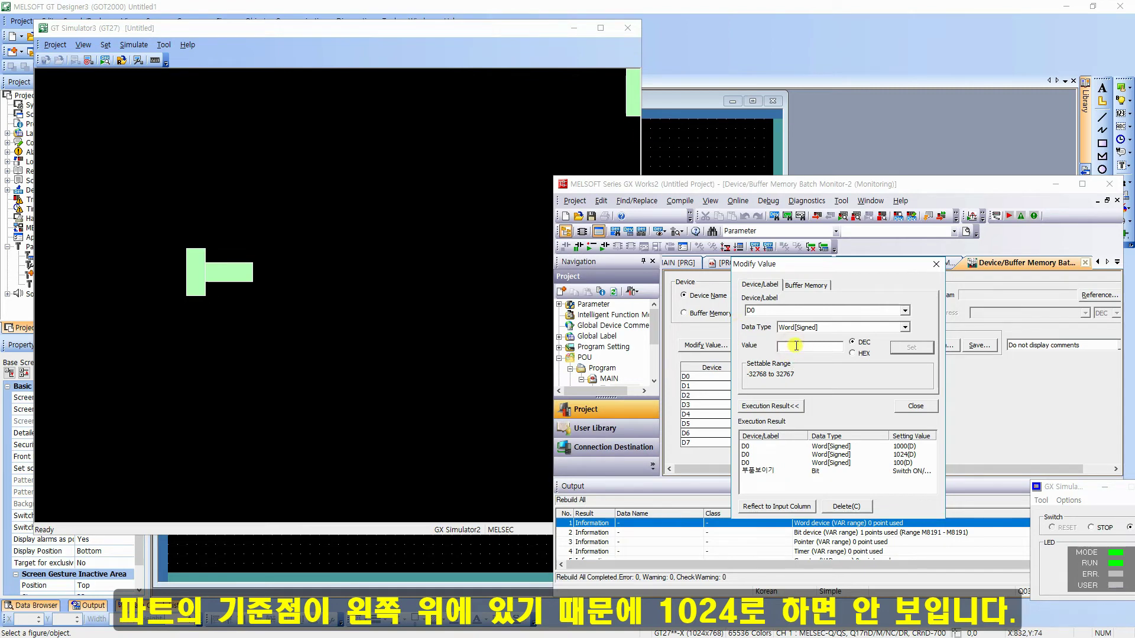
{"action": "type", "text": "800"}
{"action": "key", "text": "Return"}
{"action": "double_click", "coordinate": [766, 312]}
{"action": "double_click", "coordinate": [800, 347]}
{"action": "key", "text": "Return"}
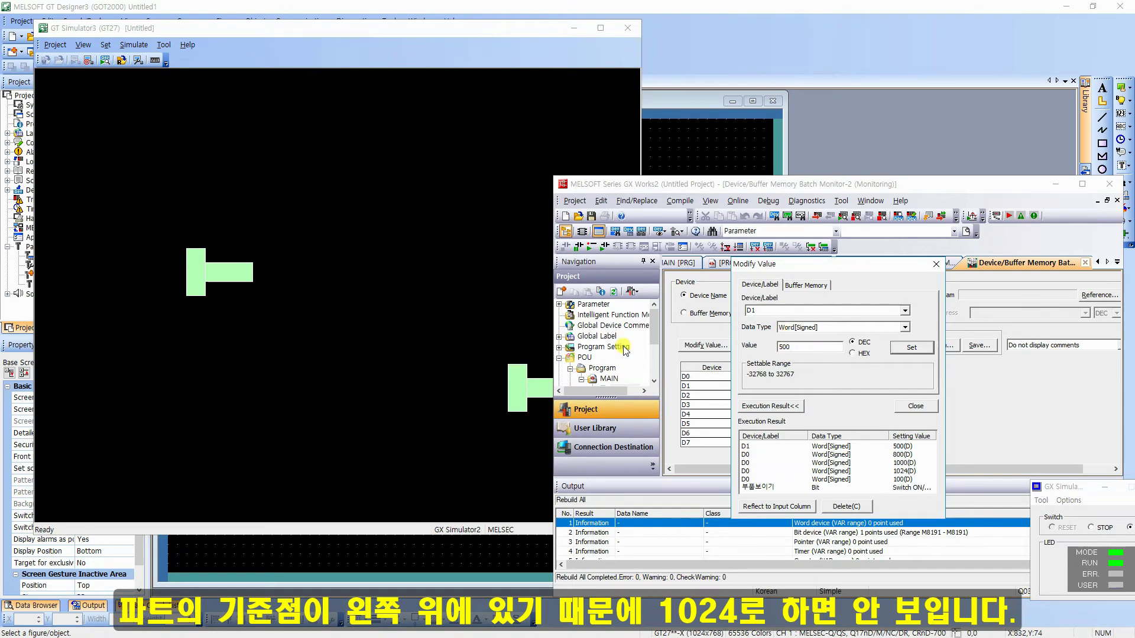
Step: Move the GX Works2 window clear of the simulated screen and set D1 to 700
{"action": "left_click_drag", "start_coordinate": [668, 185], "coordinate": [791, 183]}
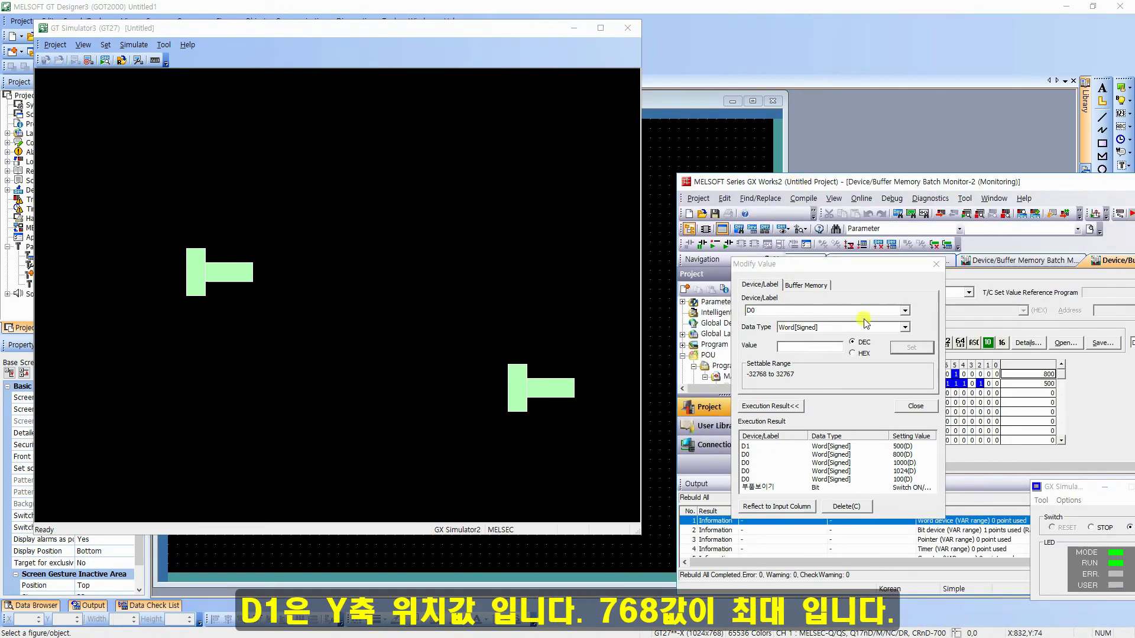
{"action": "left_click", "coordinate": [800, 347]}
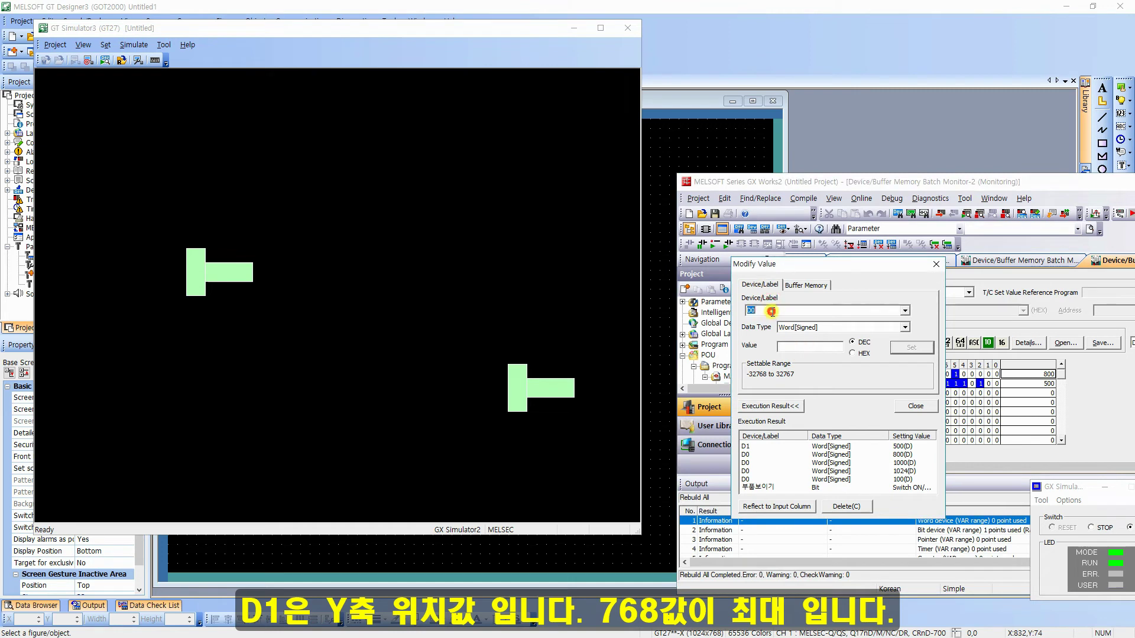
{"action": "left_click", "coordinate": [797, 347]}
{"action": "key", "text": "Return"}
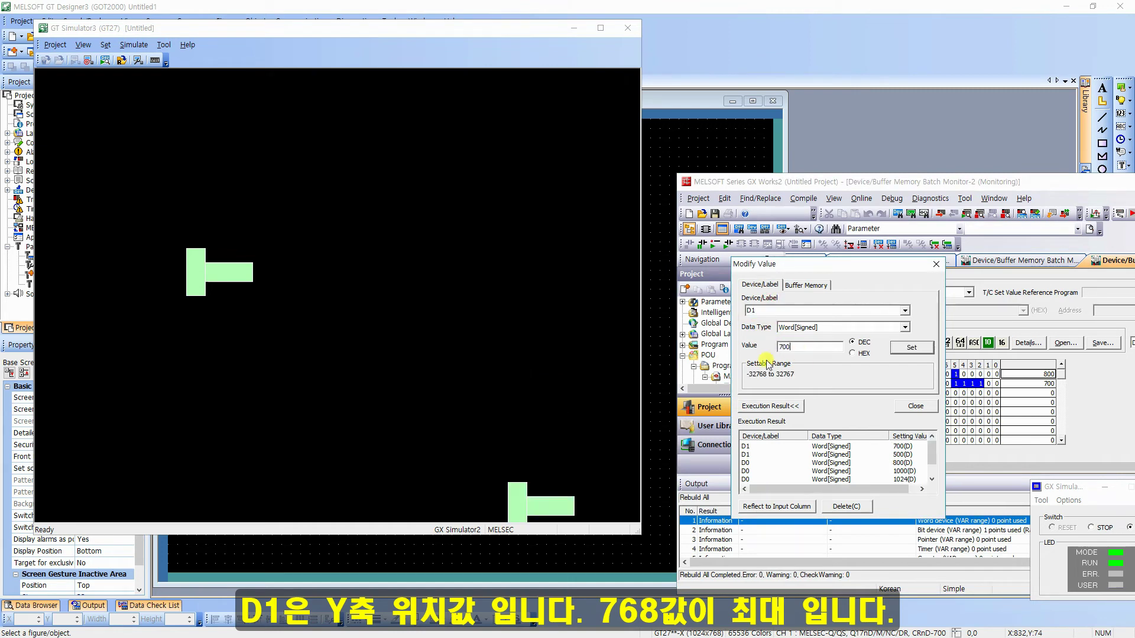
Step: Return the X/Y-positioned part to the origin by setting both D1 and D0 to 0
{"action": "double_click", "coordinate": [785, 351]}
{"action": "type", "text": "0"}
{"action": "key", "text": "Return"}
{"action": "left_click", "coordinate": [769, 309]}
{"action": "double_click", "coordinate": [793, 350]}
{"action": "key", "text": "Return"}
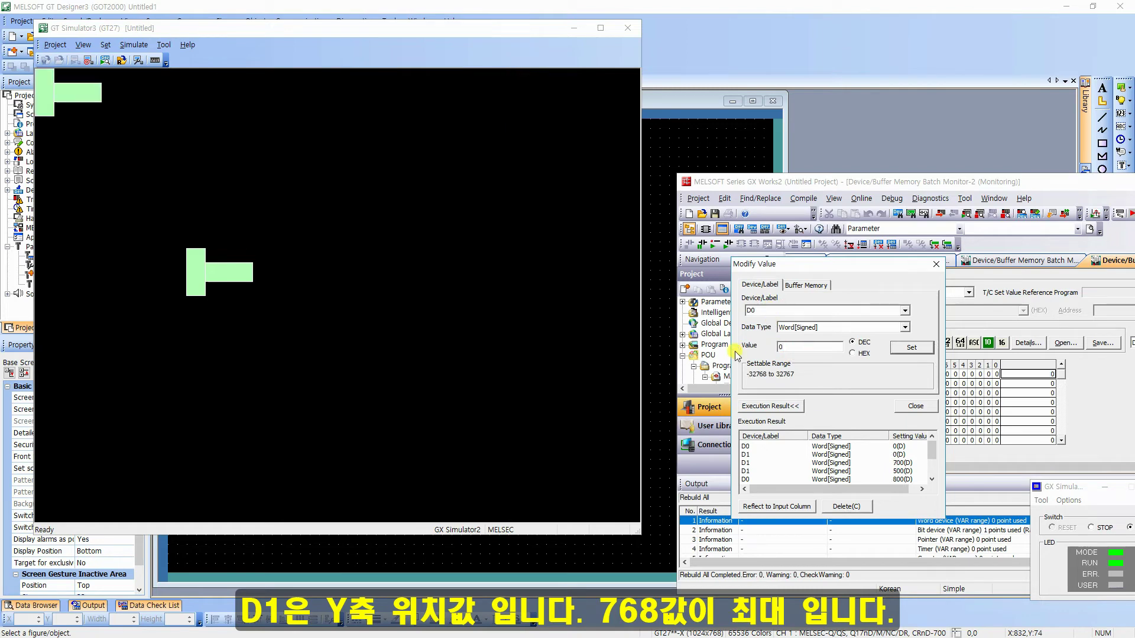
Step: Test the part that follows the line by setting D10 to 10 and 20 in turn
{"action": "left_click", "coordinate": [775, 308]}
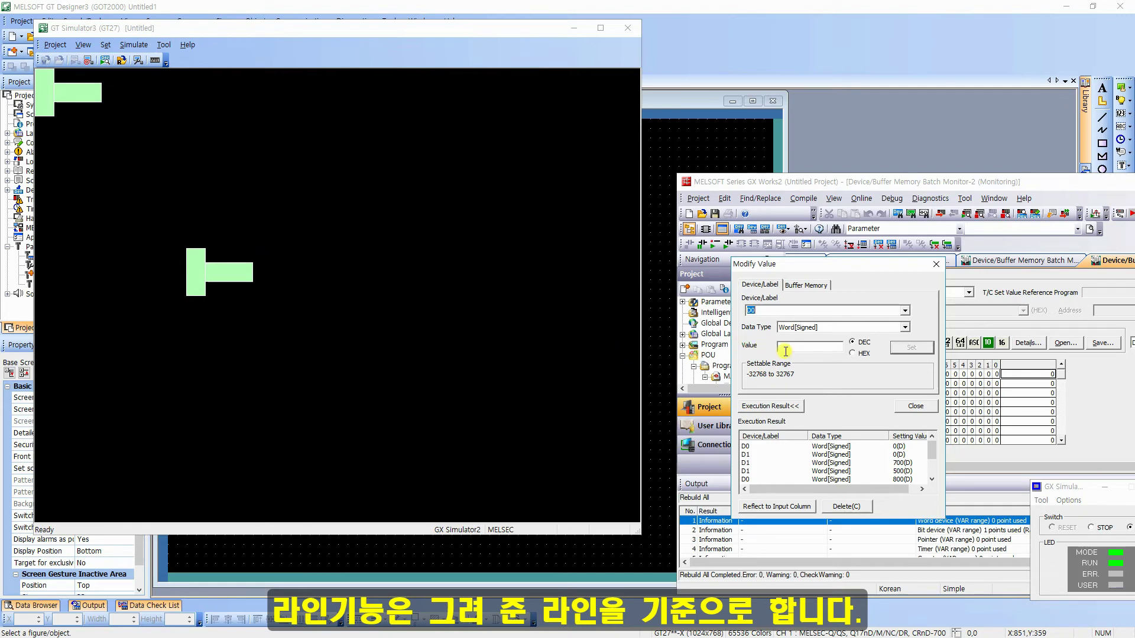
{"action": "left_click", "coordinate": [781, 314]}
{"action": "left_click", "coordinate": [781, 346]}
{"action": "type", "text": "10"}
{"action": "key", "text": "Return"}
{"action": "double_click", "coordinate": [793, 347]}
{"action": "type", "text": "20"}
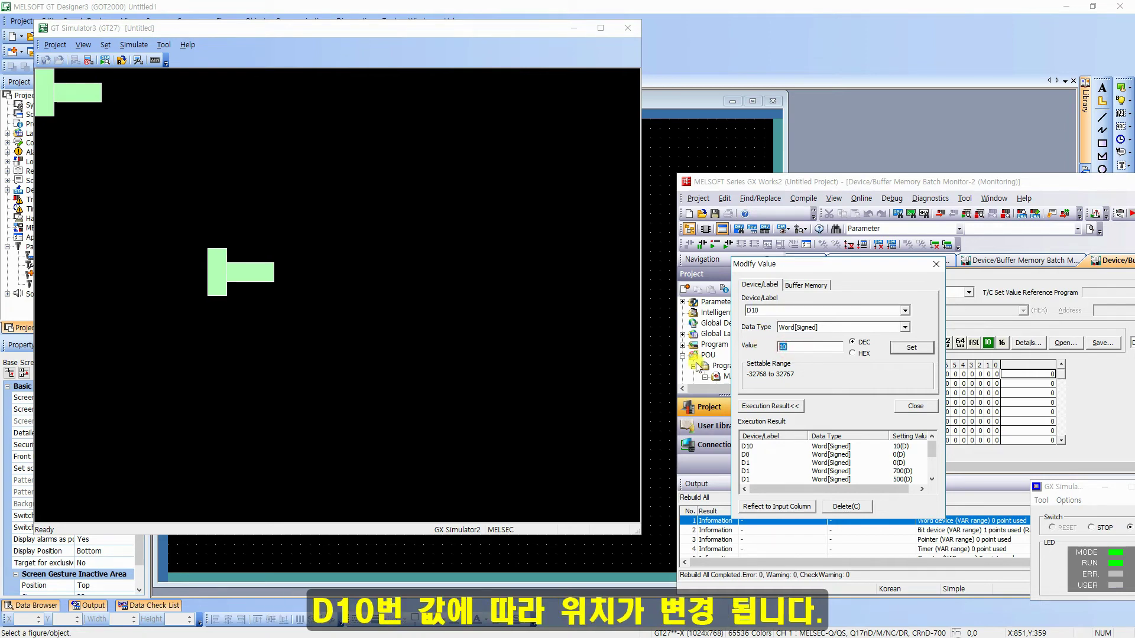
{"action": "key", "text": "Return"}
Step: Advance the part along the line by setting D10 to 30, 40 and 50 in turn
{"action": "double_click", "coordinate": [793, 347]}
{"action": "type", "text": "30"}
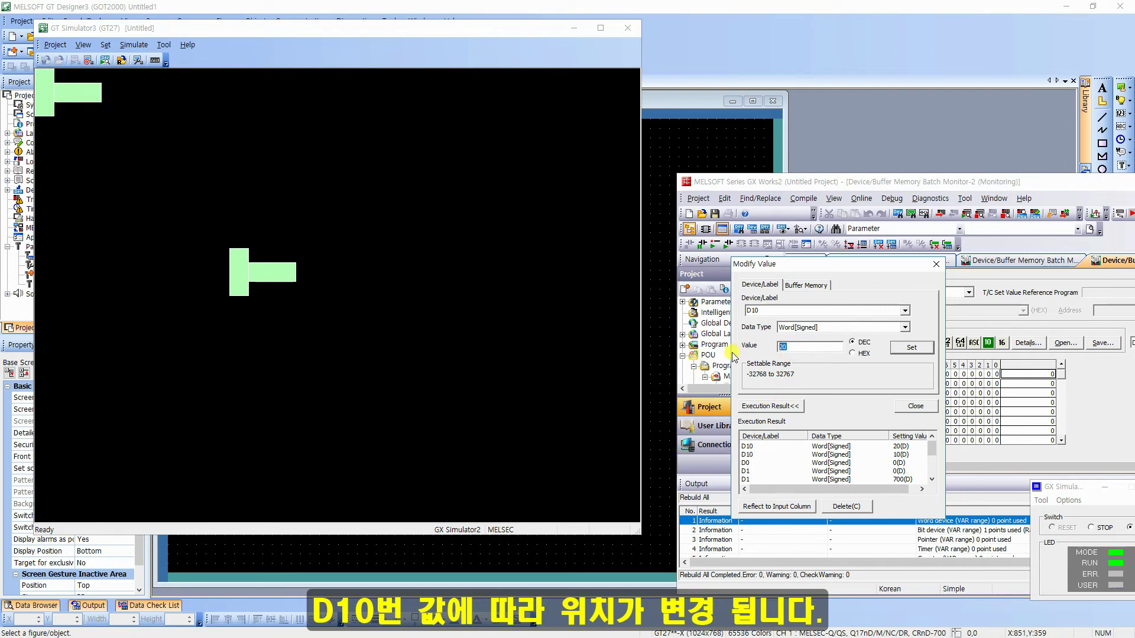
{"action": "key", "text": "Return"}
{"action": "double_click", "coordinate": [793, 348]}
{"action": "type", "text": "40"}
{"action": "key", "text": "Return"}
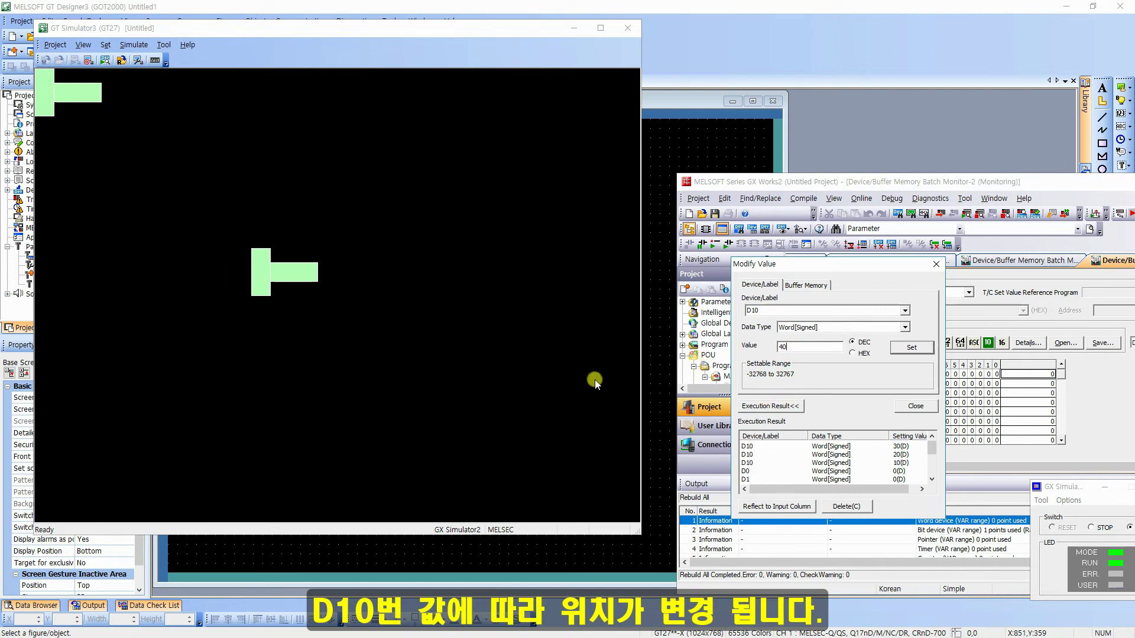
{"action": "double_click", "coordinate": [777, 346]}
{"action": "type", "text": "50"}
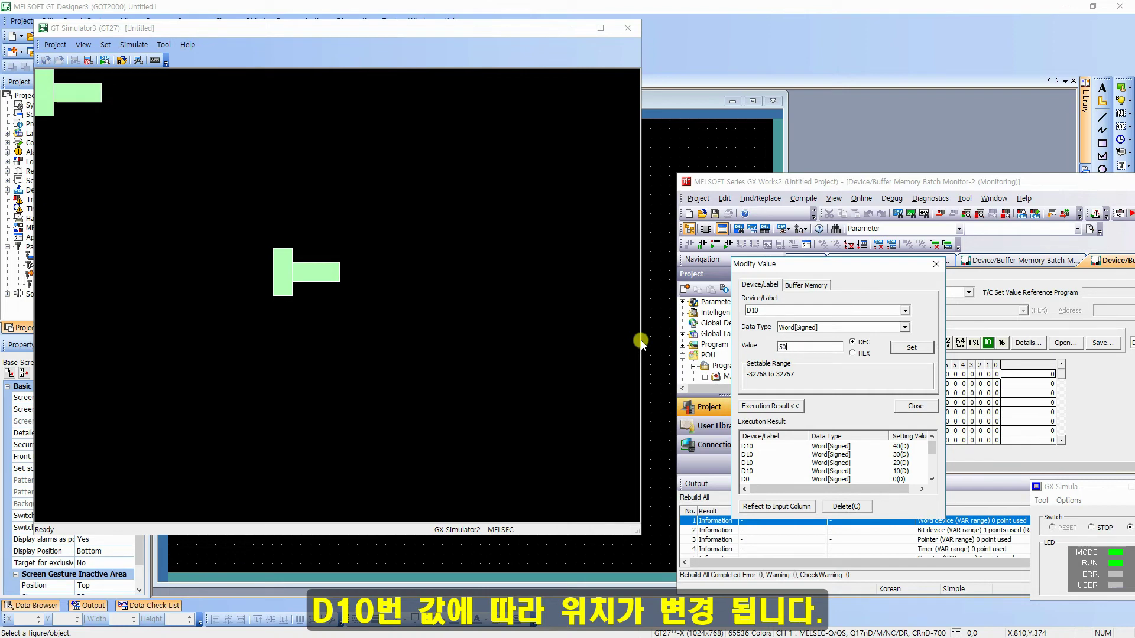
{"action": "key", "text": "Return"}
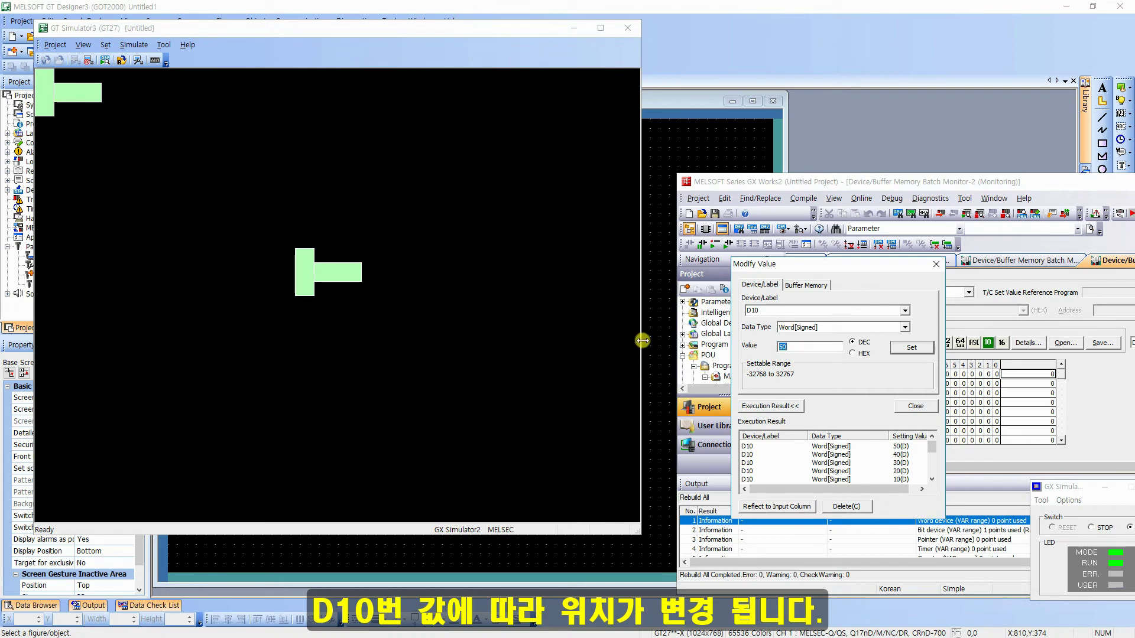
Step: Set D10 to 70 and 80 in turn to move the line part further
{"action": "double_click", "coordinate": [819, 347]}
{"action": "type", "text": "70"}
{"action": "key", "text": "Return"}
{"action": "double_click", "coordinate": [808, 347]}
{"action": "type", "text": "80"}
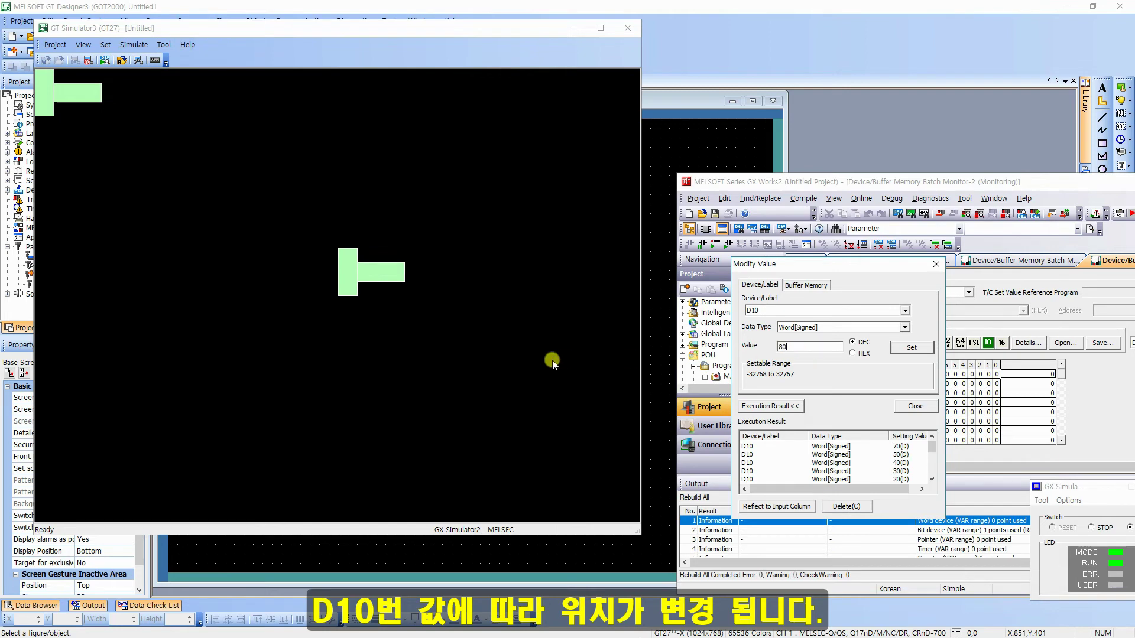
{"action": "key", "text": "Return"}
Step: Set D10 to 90, 100 and 110 in turn to test the end of the line's travel
{"action": "double_click", "coordinate": [794, 349]}
{"action": "type", "text": "90"}
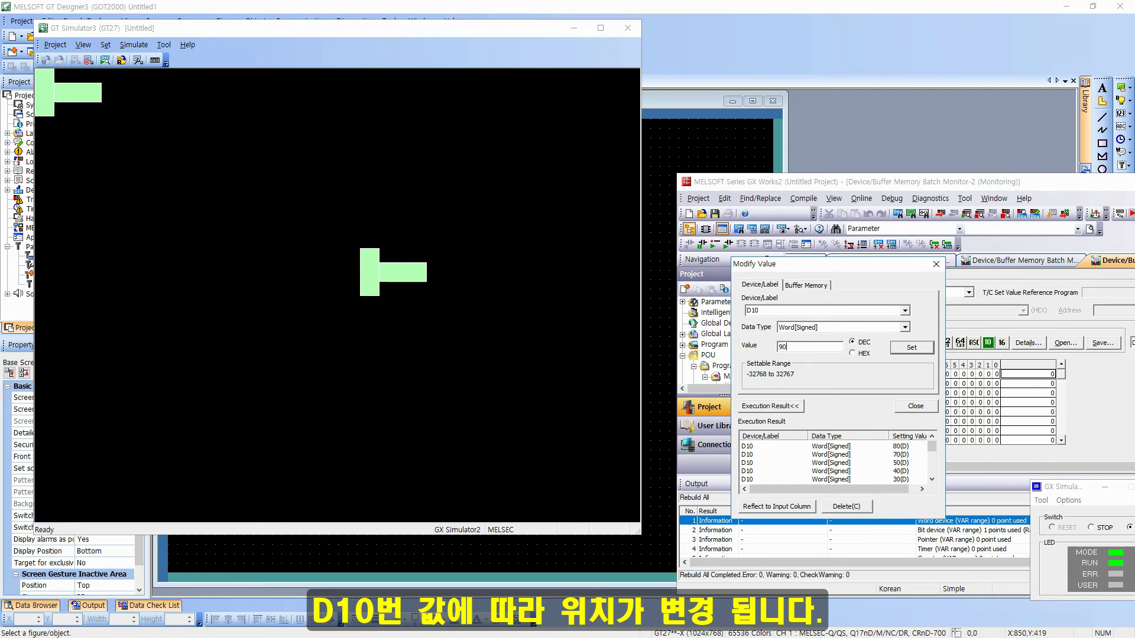
{"action": "key", "text": "Return"}
{"action": "double_click", "coordinate": [803, 343]}
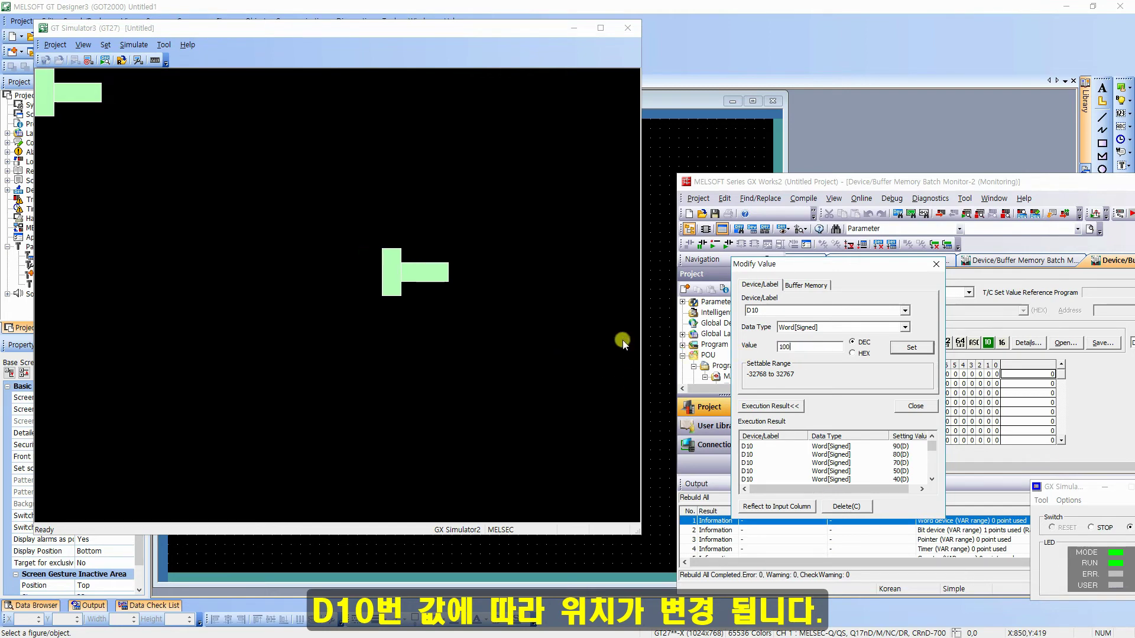
{"action": "type", "text": "100"}
{"action": "key", "text": "Return"}
{"action": "double_click", "coordinate": [806, 350]}
{"action": "type", "text": "110"}
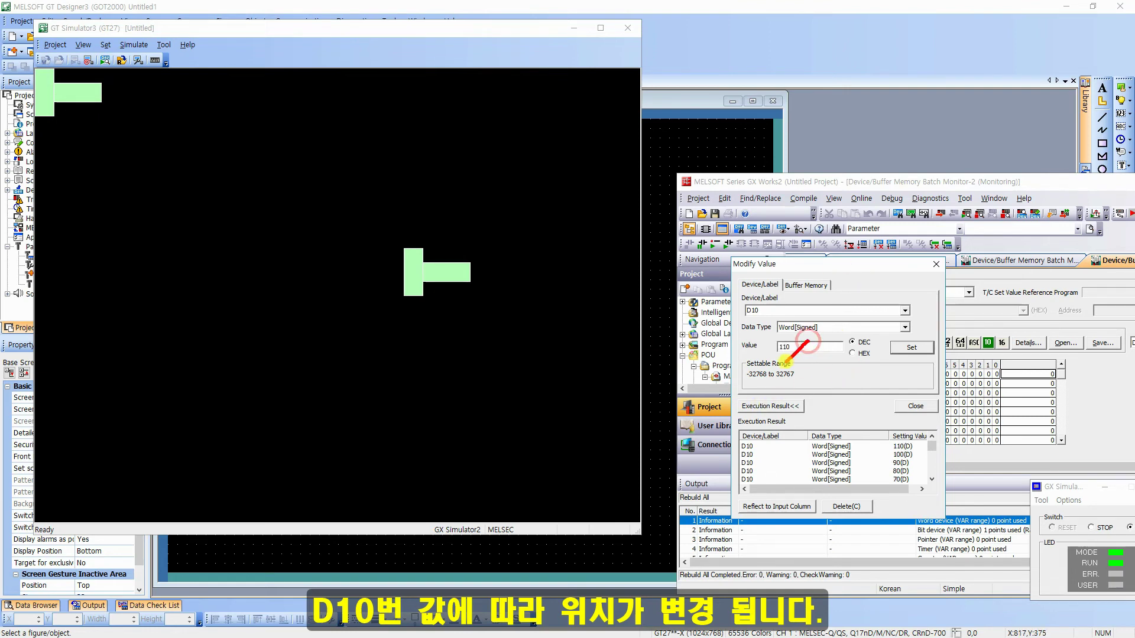
Step: Set the value of D0 to 0
{"action": "double_click", "coordinate": [803, 347]}
{"action": "key", "text": "BackSpace"}
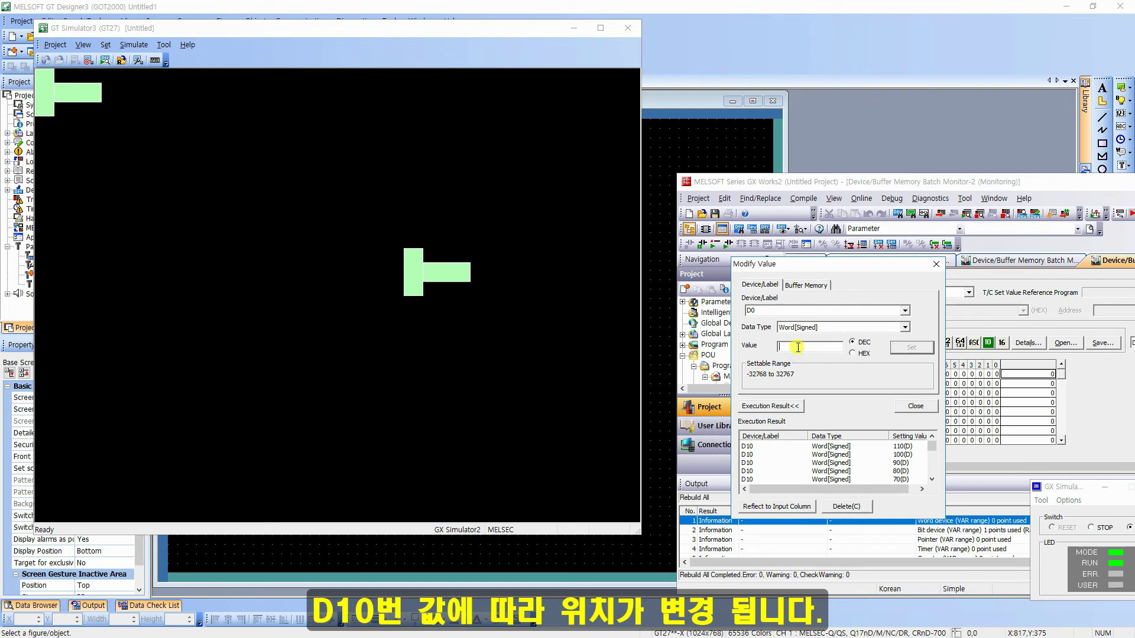
{"action": "type", "text": "0"}
{"action": "key", "text": "Return"}
Step: Set D10 to 0 and then to 50 to reposition the part on the line
{"action": "double_click", "coordinate": [776, 312]}
{"action": "left_click", "coordinate": [798, 347]}
{"action": "key", "text": "Return"}
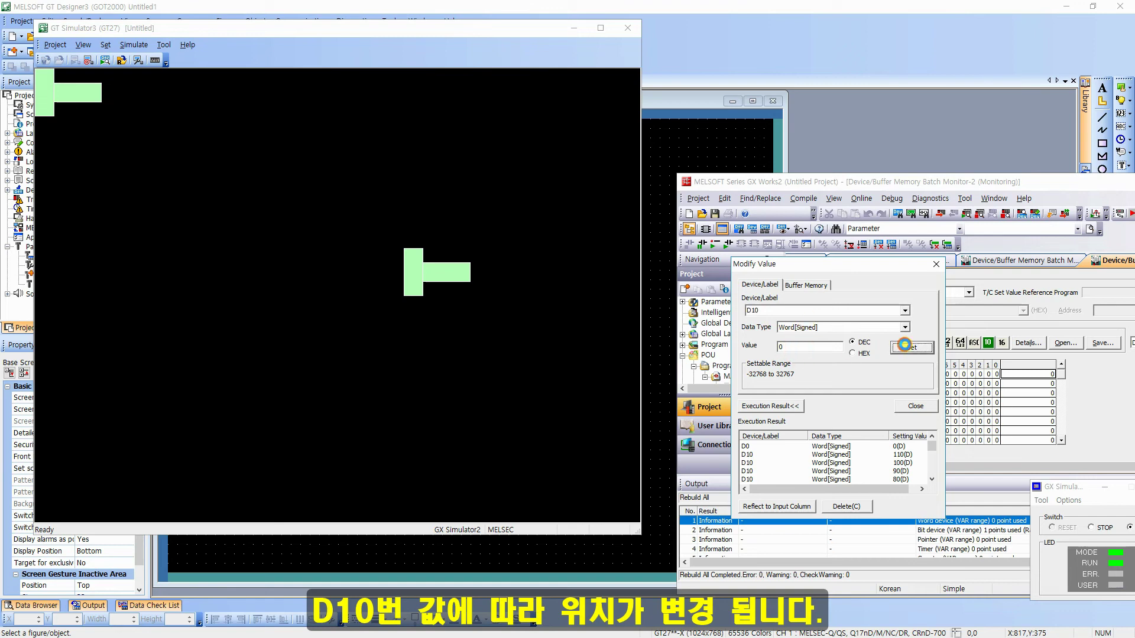
{"action": "double_click", "coordinate": [808, 351]}
{"action": "type", "text": "50"}
{"action": "key", "text": "Return"}
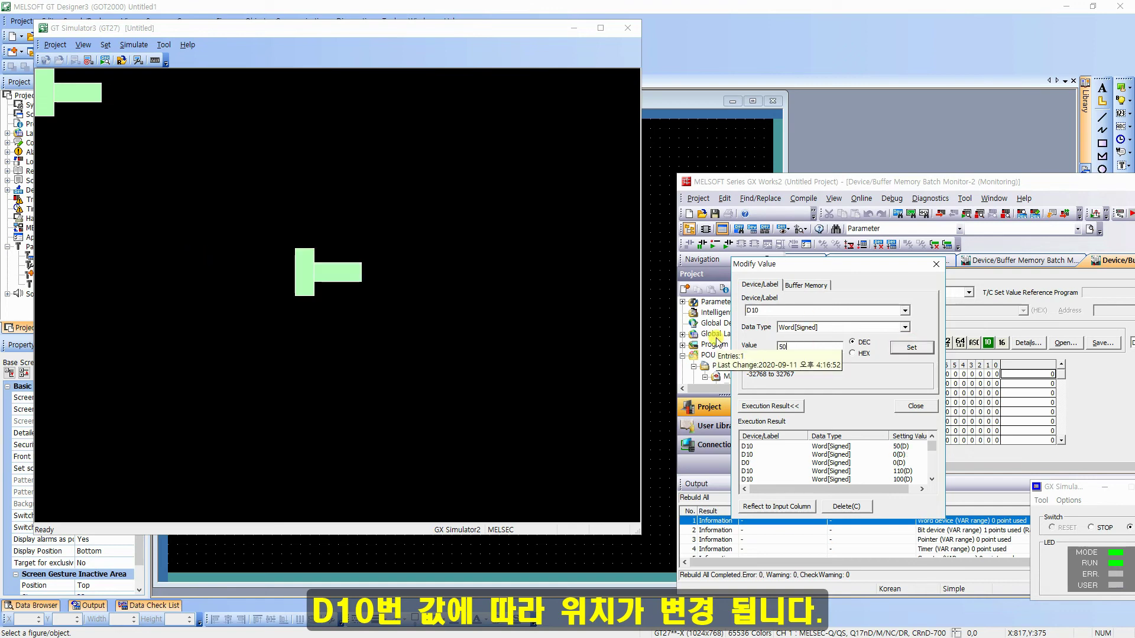
Step: Test the point-based part by setting D20 to 1
{"action": "double_click", "coordinate": [779, 313]}
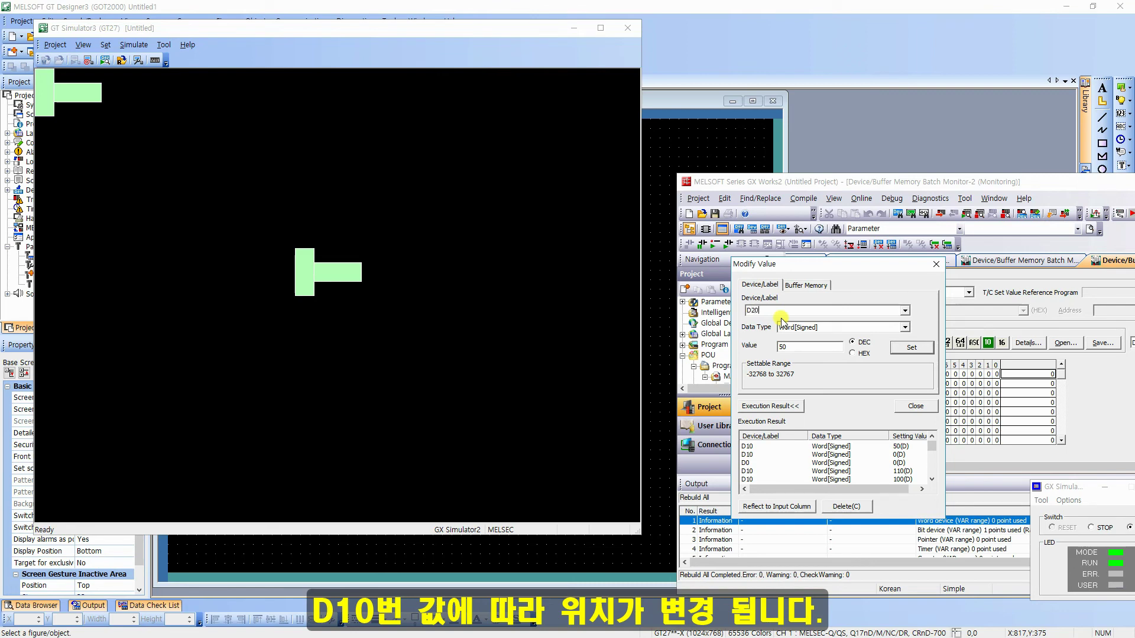
{"action": "double_click", "coordinate": [783, 348]}
{"action": "type", "text": "1"}
{"action": "left_click", "coordinate": [909, 349]}
Step: Set D0 to 2 and D20 to 2 as signed decimal words
{"action": "double_click", "coordinate": [819, 346]}
{"action": "type", "text": "2"}
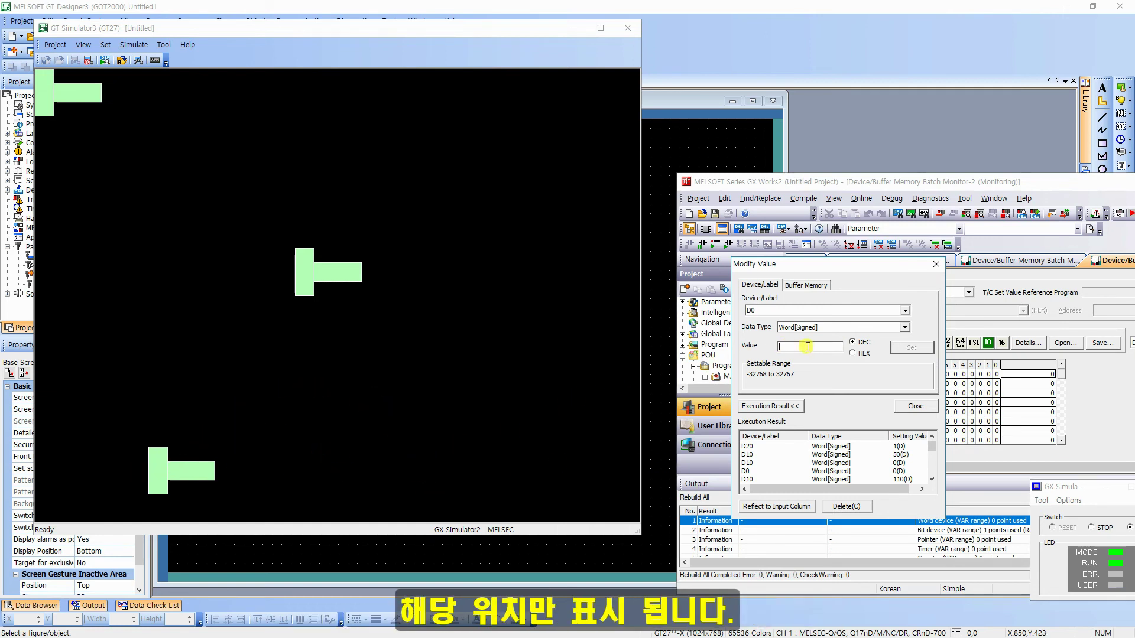
{"action": "left_click", "coordinate": [918, 347]}
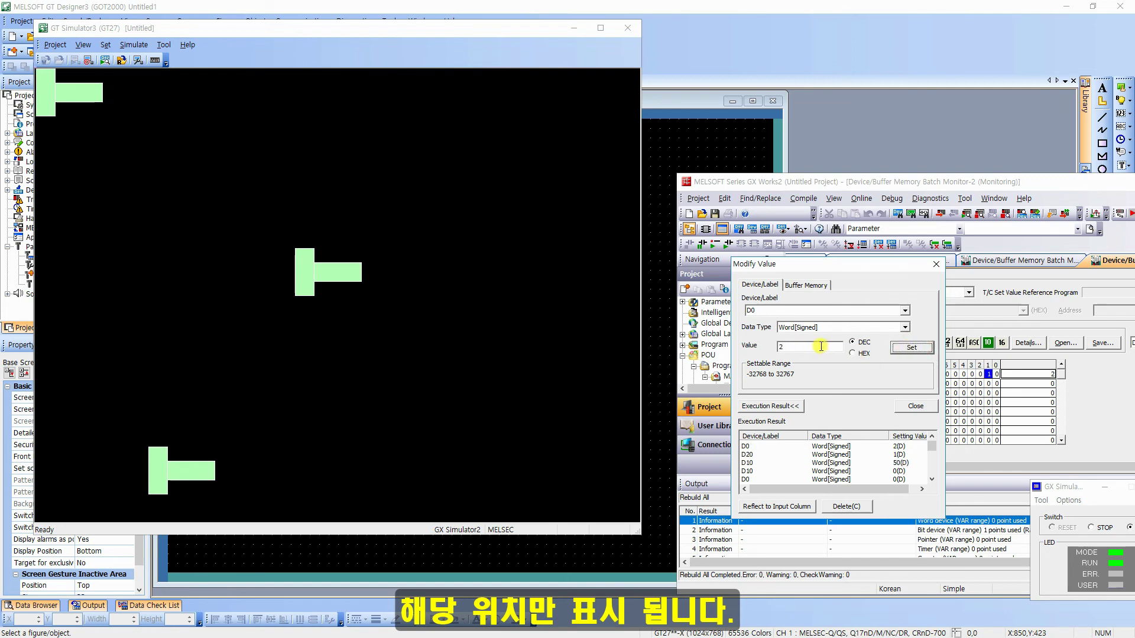
{"action": "double_click", "coordinate": [768, 311]}
{"action": "left_click", "coordinate": [908, 348]}
Step: Step the point-based part through D20 values 3, 4 and 5, and close the Modify Value dialog
{"action": "double_click", "coordinate": [798, 347]}
{"action": "type", "text": "3"}
{"action": "left_click", "coordinate": [910, 348]}
{"action": "double_click", "coordinate": [812, 348]}
{"action": "type", "text": "4"}
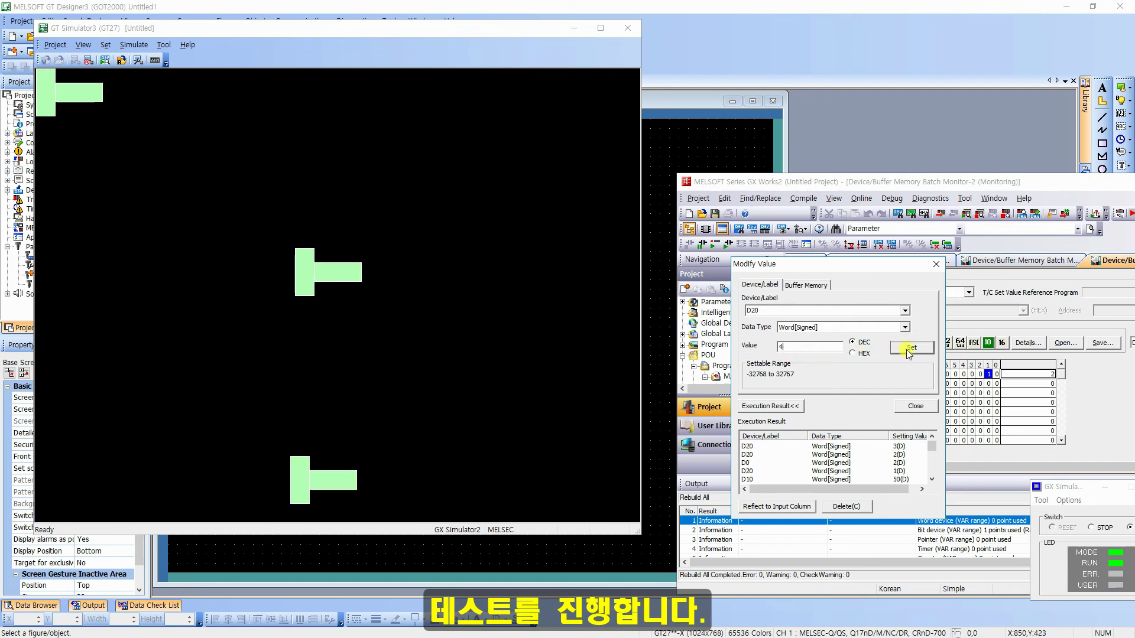
{"action": "left_click", "coordinate": [910, 348]}
{"action": "double_click", "coordinate": [811, 348]}
{"action": "type", "text": "5"}
{"action": "left_click", "coordinate": [908, 348]}
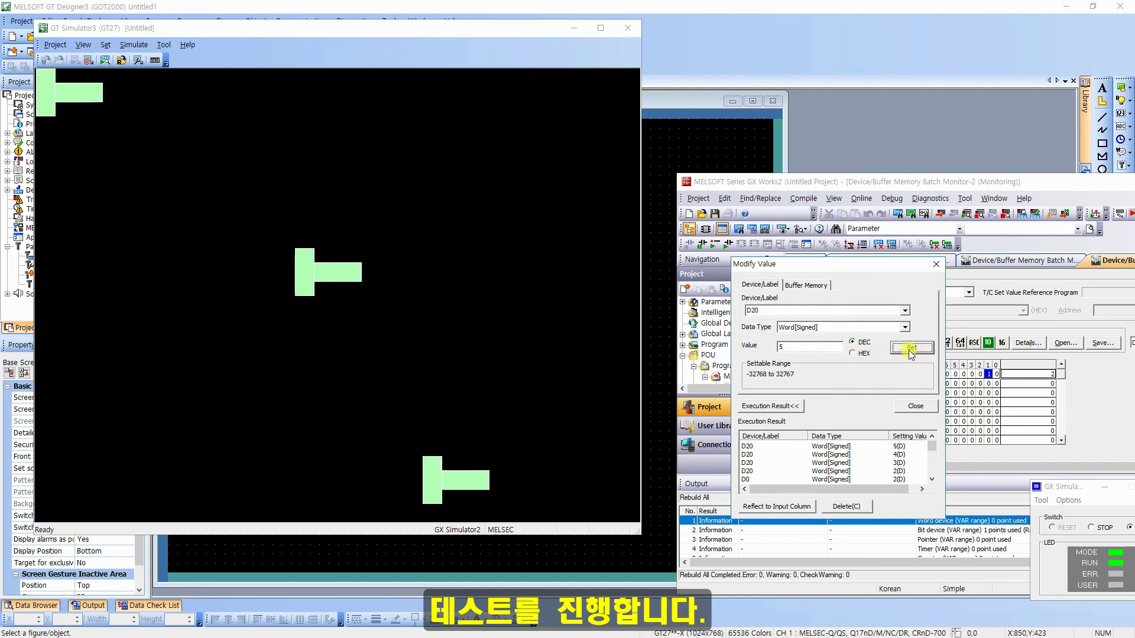
{"action": "left_click", "coordinate": [915, 406]}
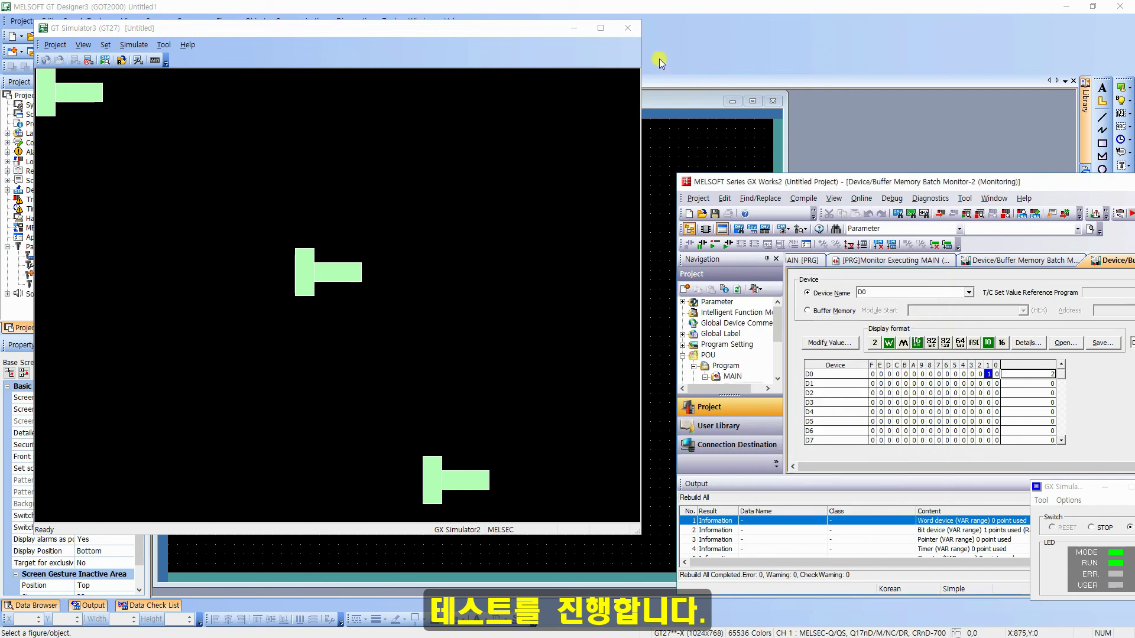
Step: Close GT Simulator3 and bring the base screen in GT Designer3 back into full view
{"action": "left_click", "coordinate": [630, 30]}
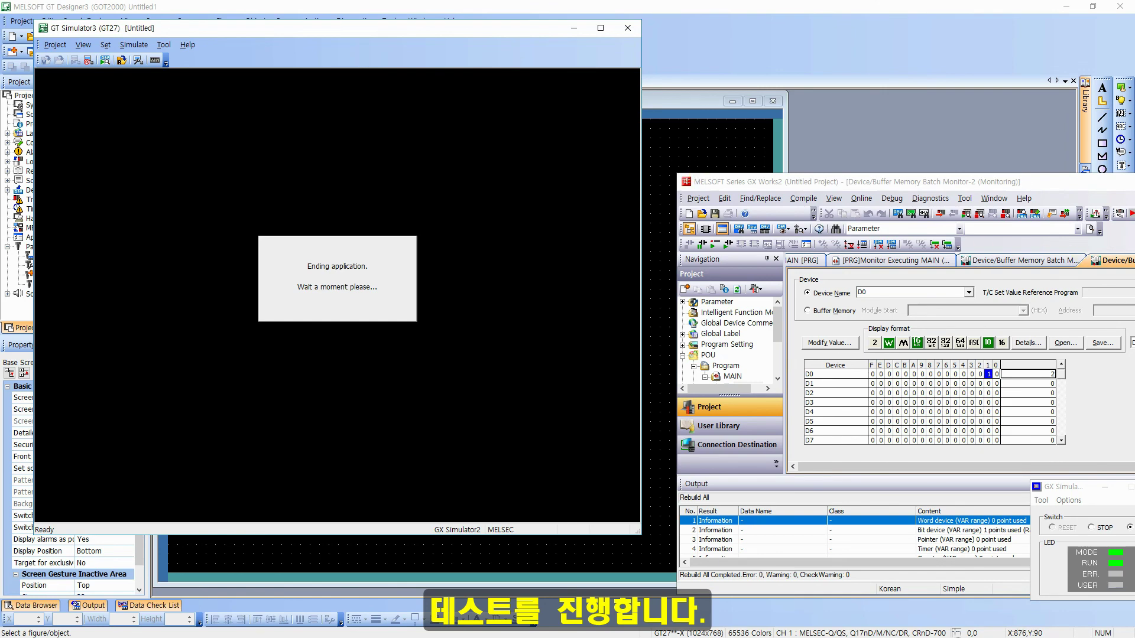
{"action": "left_click", "coordinate": [553, 200]}
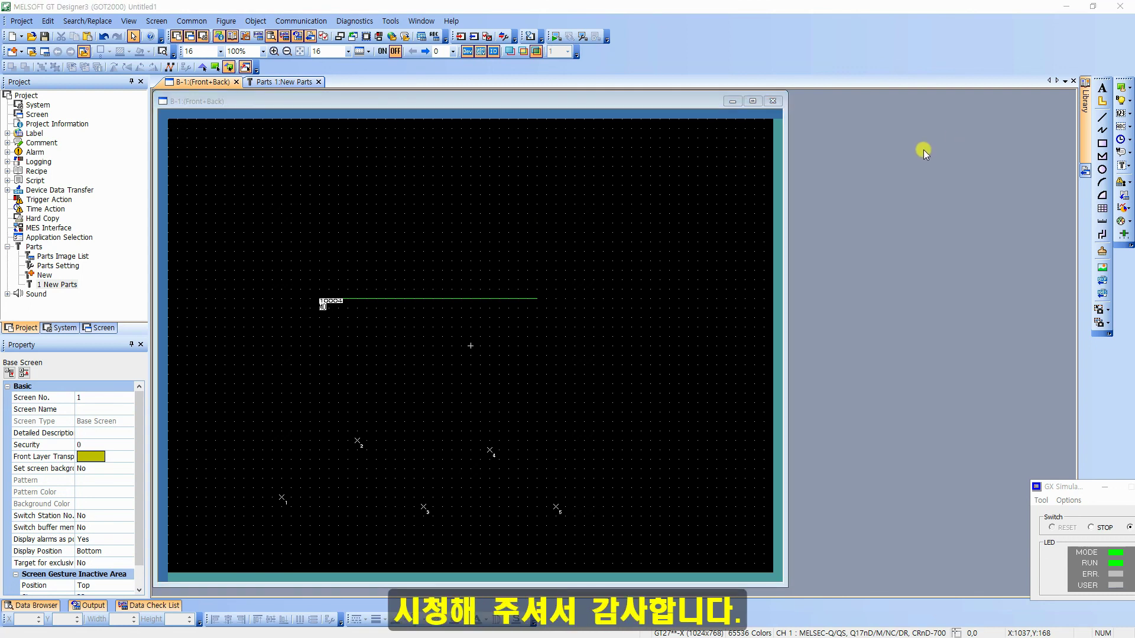
Step: Switch to Notepad and write the two closing lines "시청해 주셔서 감사합니다." and "즐거운 주말 되세요."
{"action": "type", "text": "청"}
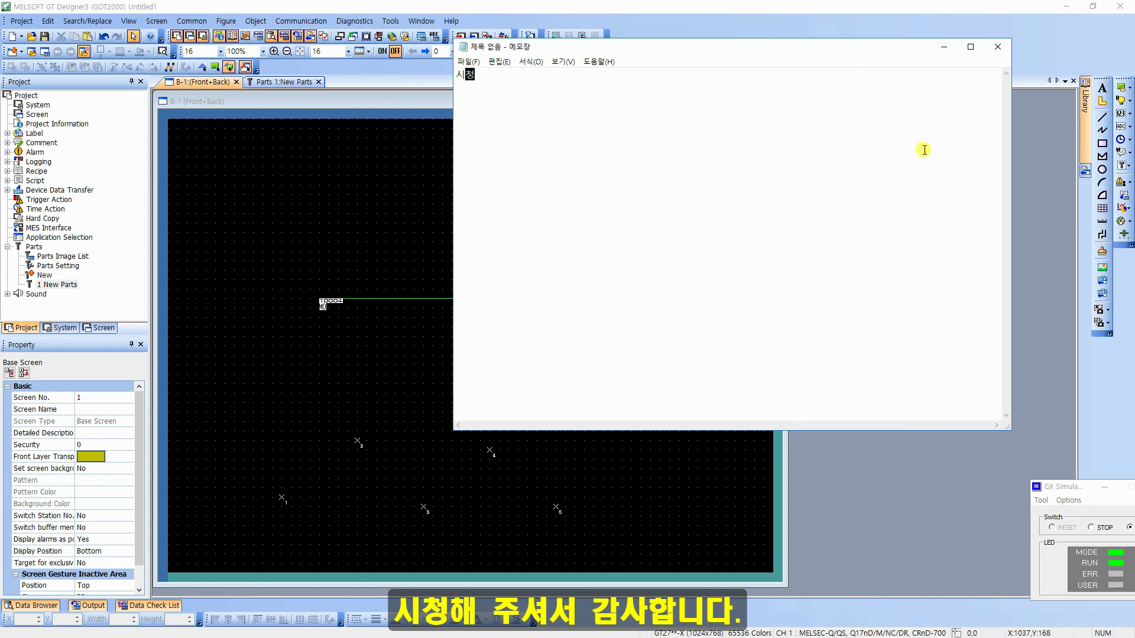
{"action": "type", "text": "해 주서서 감사합니다."}
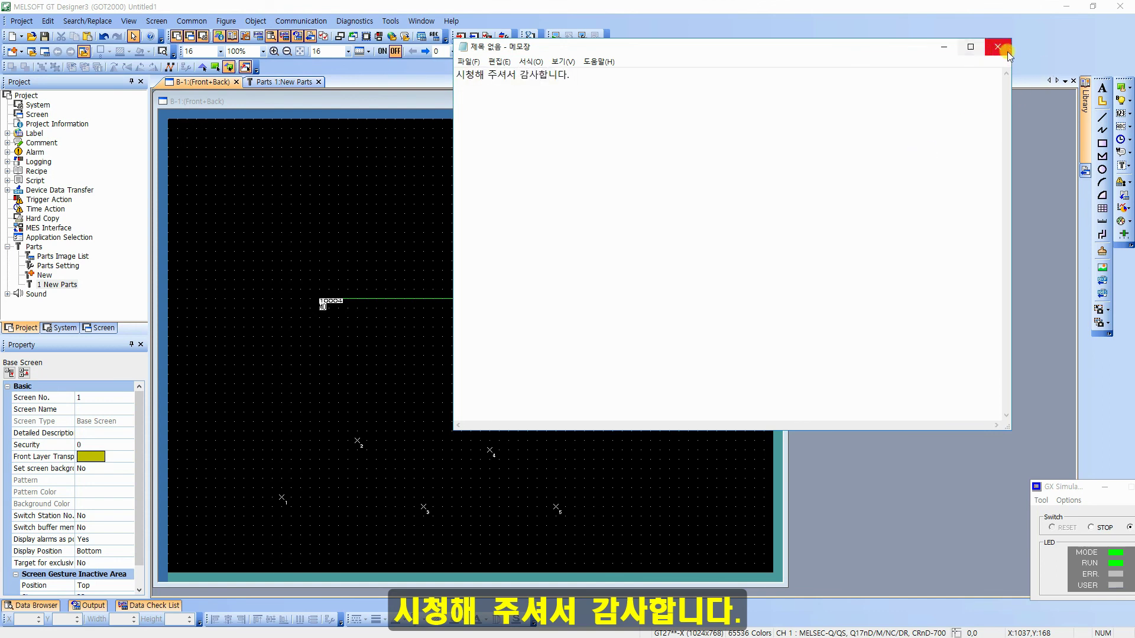
{"action": "type", "text": "즐거운 주말 되세요."}
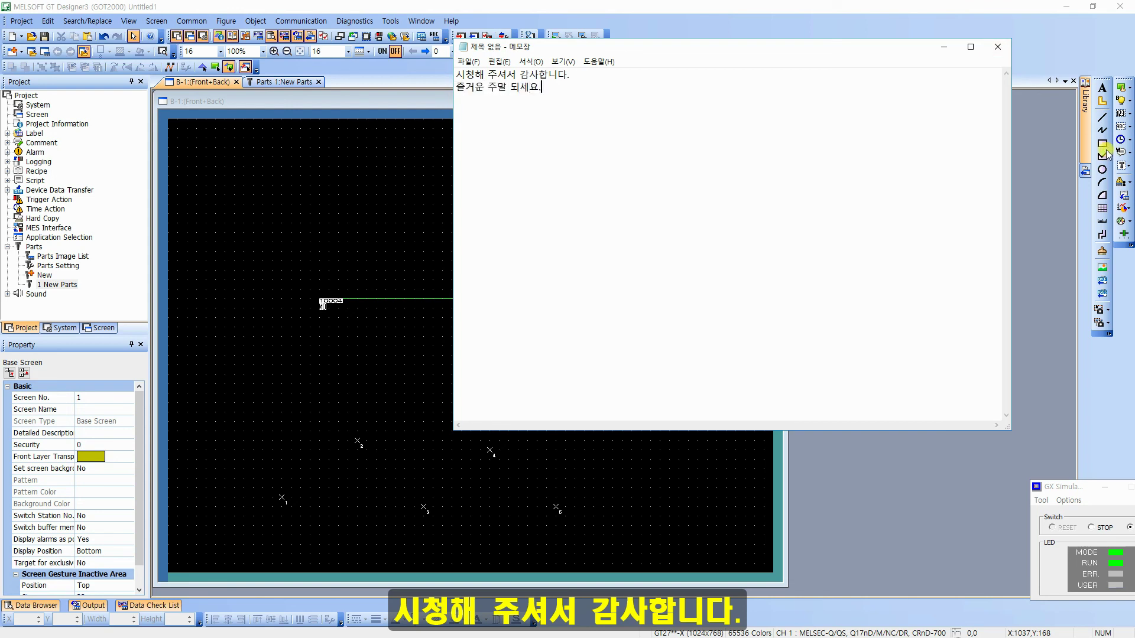